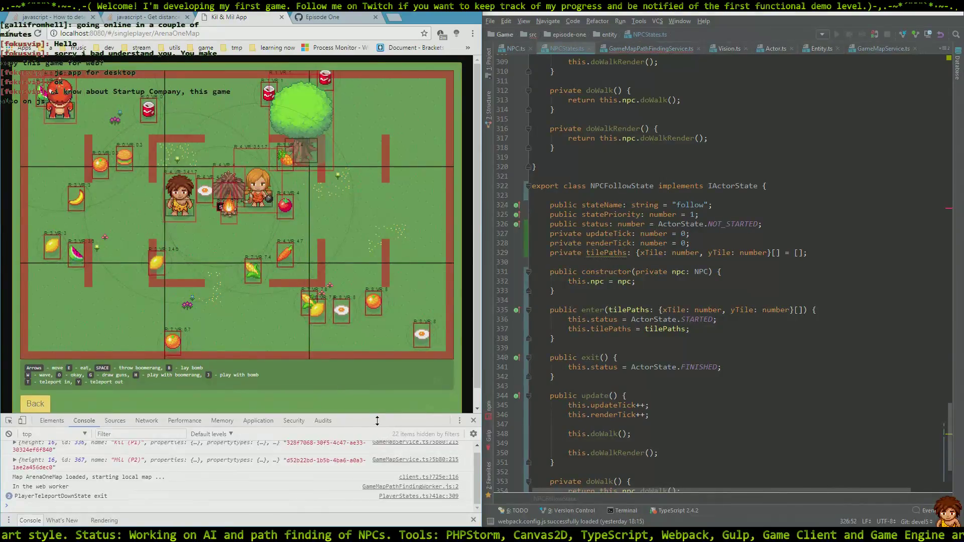
Step: Enlarge the console, walk the caveman around the arena's west side, and examine the path points calculated for the dinosaur
{"action": "left_click_drag", "start_coordinate": [381, 415], "coordinate": [383, 391]}
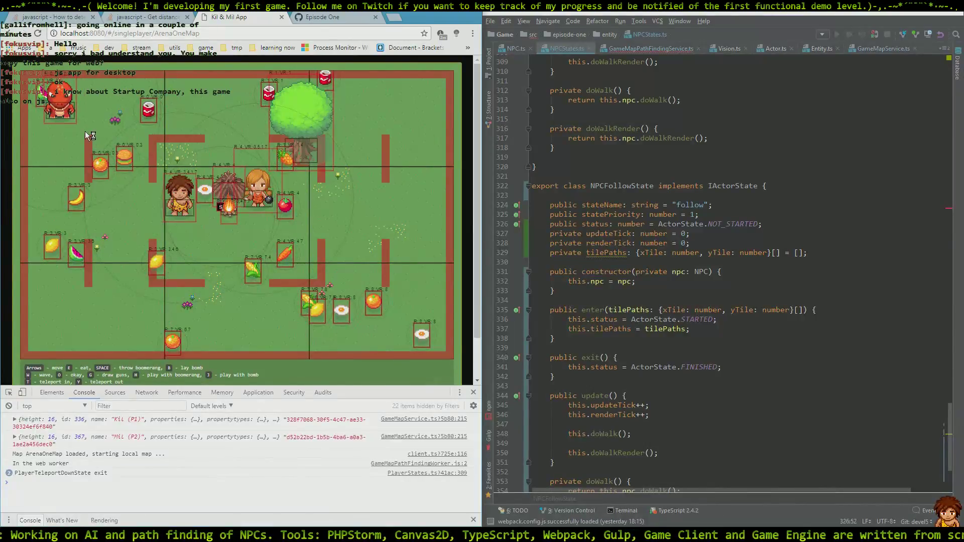
{"action": "key", "text": "Left"}
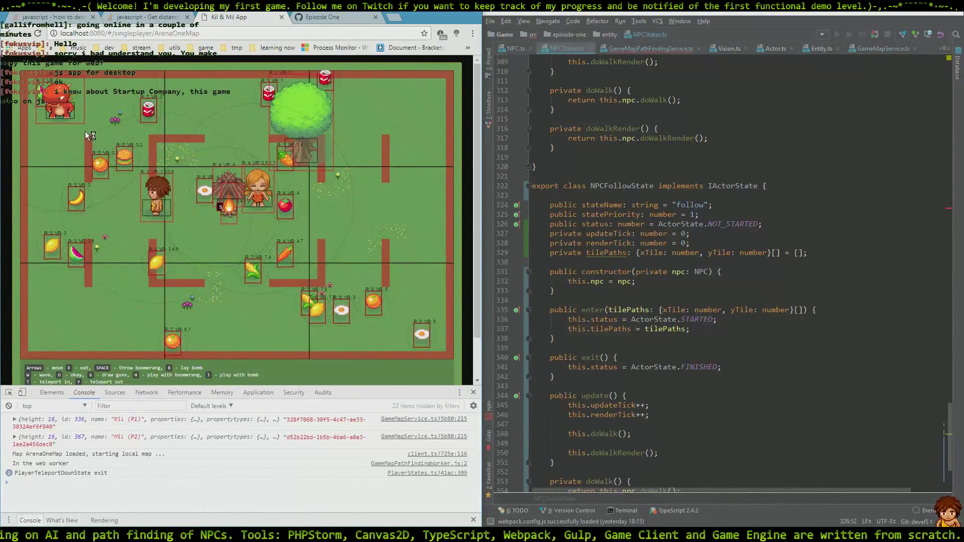
{"action": "key", "text": "Up"}
{"action": "key", "text": "Right"}
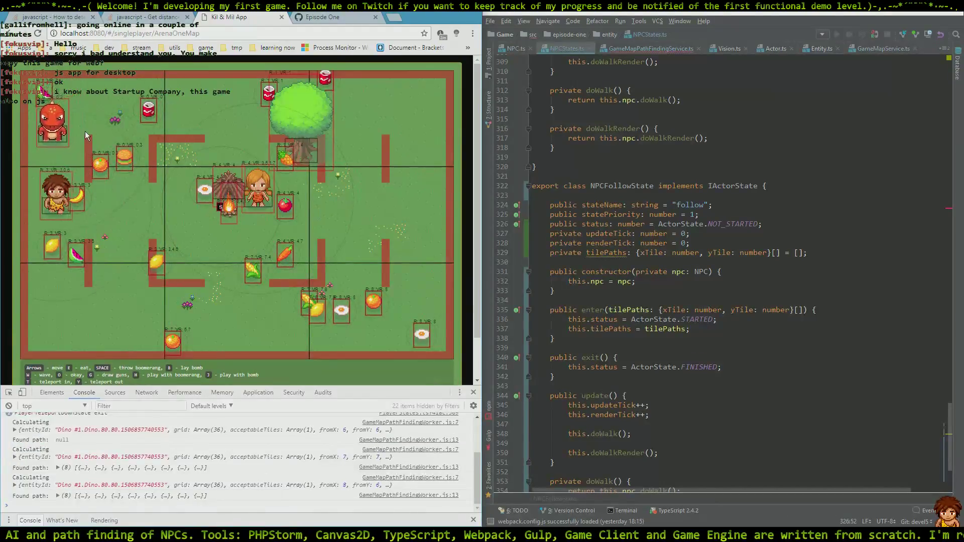
{"action": "key", "text": "Up"}
{"action": "key", "text": "Left"}
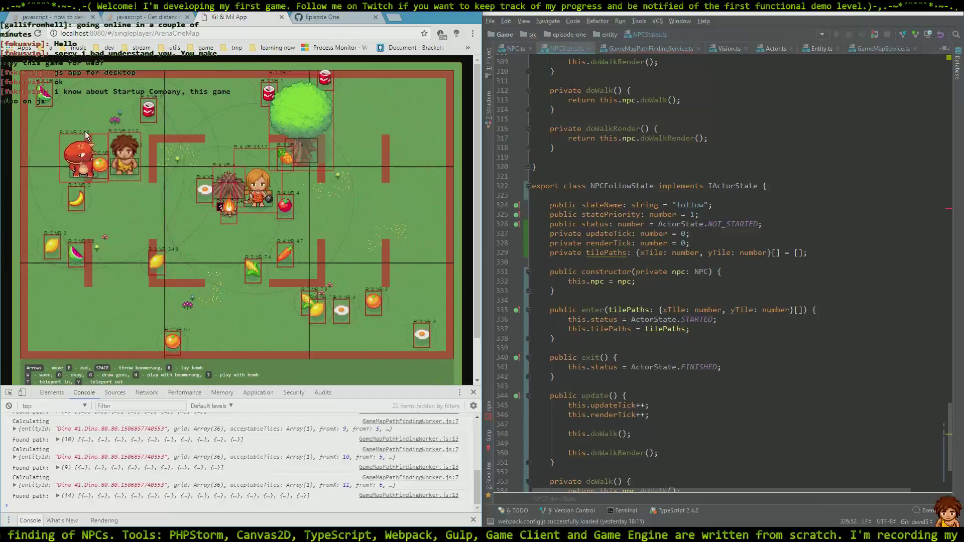
{"action": "left_click", "coordinate": [59, 496]}
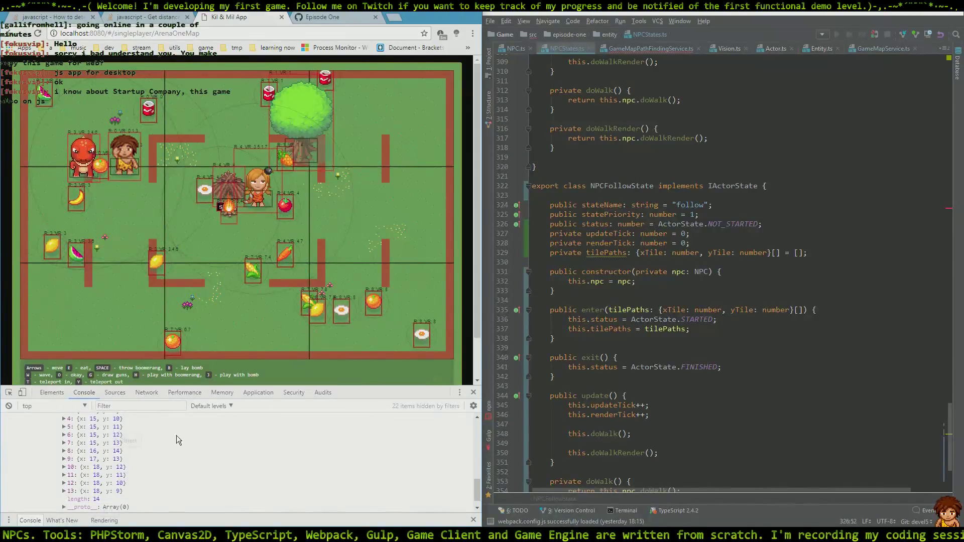
Step: On the GitHub Episode One project board, move the "Add shadow to the Bomb sprite" card to the top of In Progress
{"action": "left_click", "coordinate": [171, 17]}
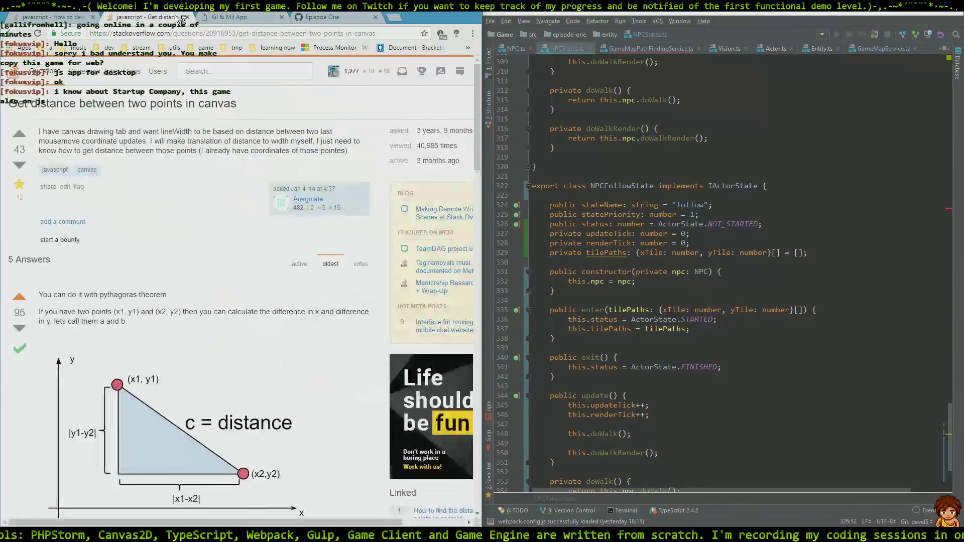
{"action": "left_click", "coordinate": [333, 20]}
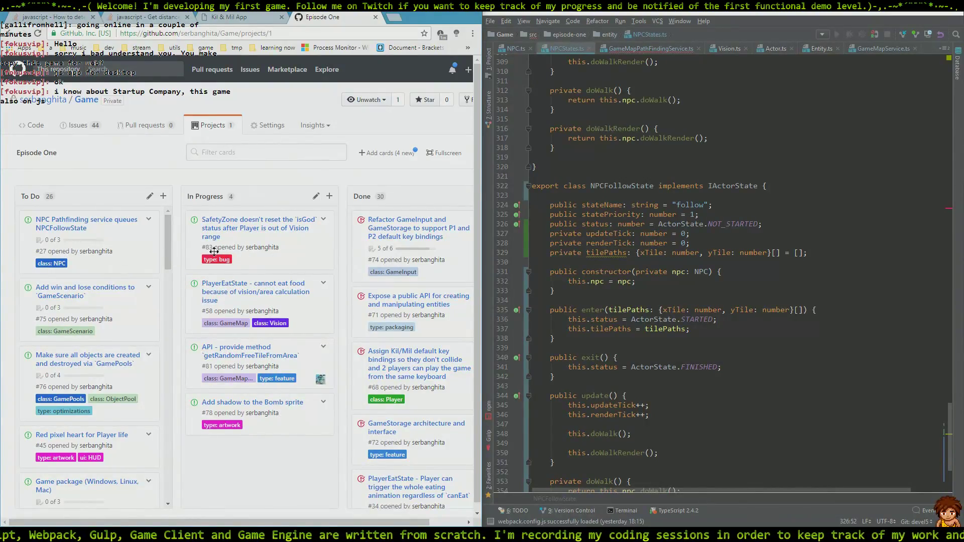
{"action": "left_click_drag", "start_coordinate": [301, 408], "coordinate": [222, 229]}
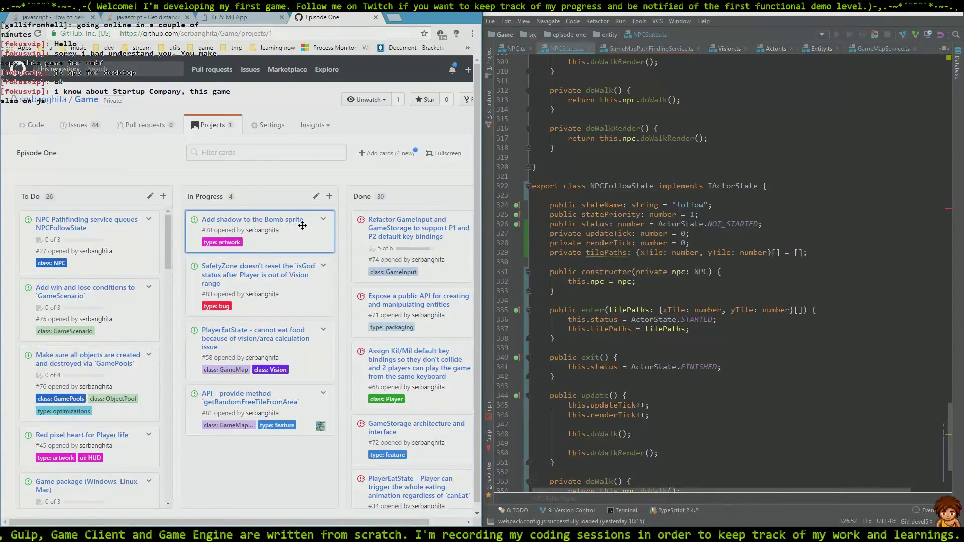
Step: Launch Adobe Fireworks CS6 and open the recent file tilesheet.src.png
{"action": "key", "text": "super"}
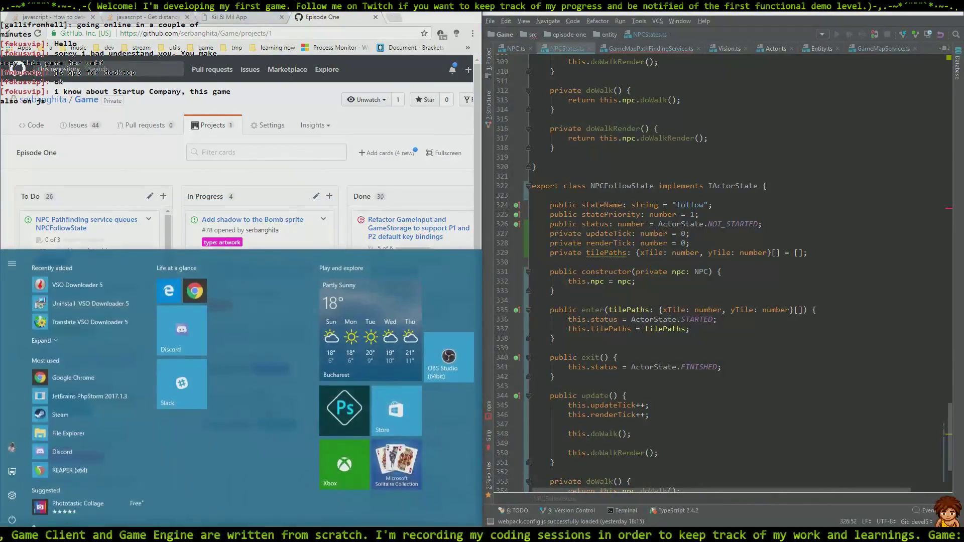
{"action": "type", "text": "acc"}
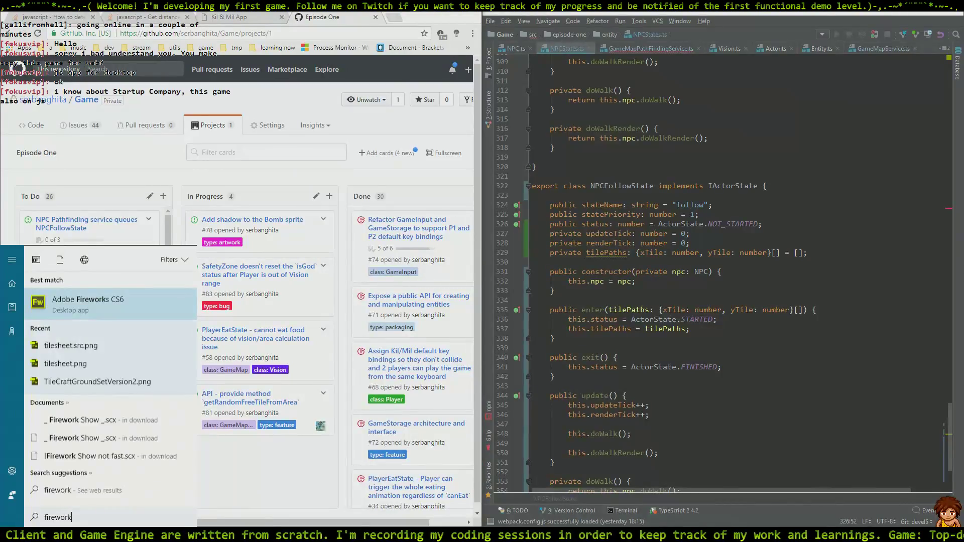
{"action": "key", "text": "Escape"}
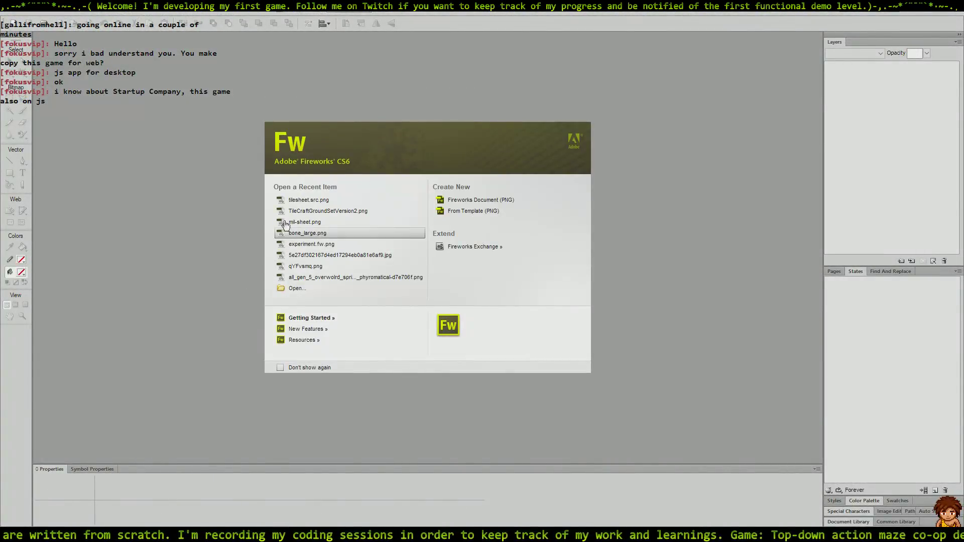
{"action": "left_click", "coordinate": [308, 200]}
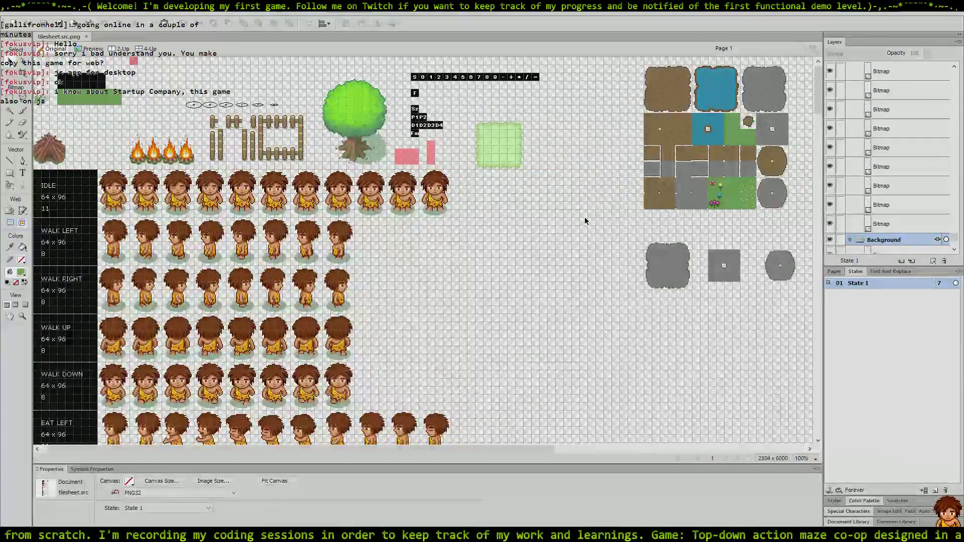
Step: Copy the first ellipse of the upper shadow row below the bomb explosions into a new document
{"action": "scroll", "coordinate": [584, 219], "scroll_direction": "down", "scroll_amount": 3}
{"action": "scroll", "coordinate": [584, 217], "scroll_direction": "down", "scroll_amount": 3}
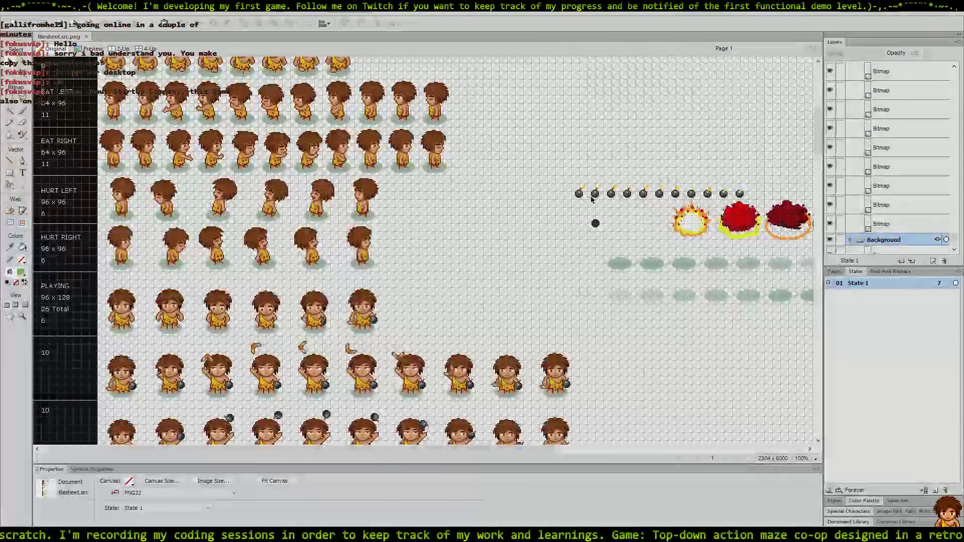
{"action": "left_click", "coordinate": [581, 195]}
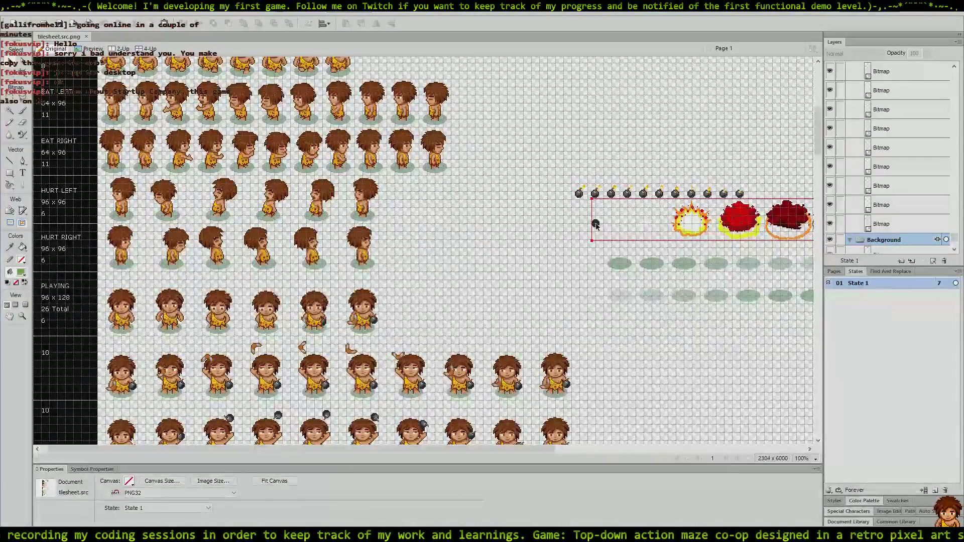
{"action": "left_click", "coordinate": [62, 14]}
{"action": "mouse_move", "coordinate": [131, 41]}
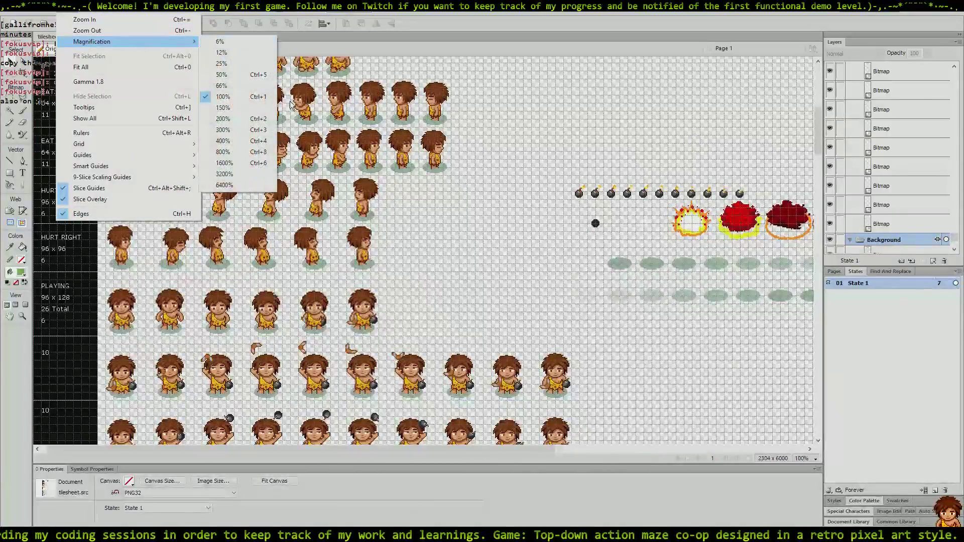
{"action": "left_click", "coordinate": [232, 119]}
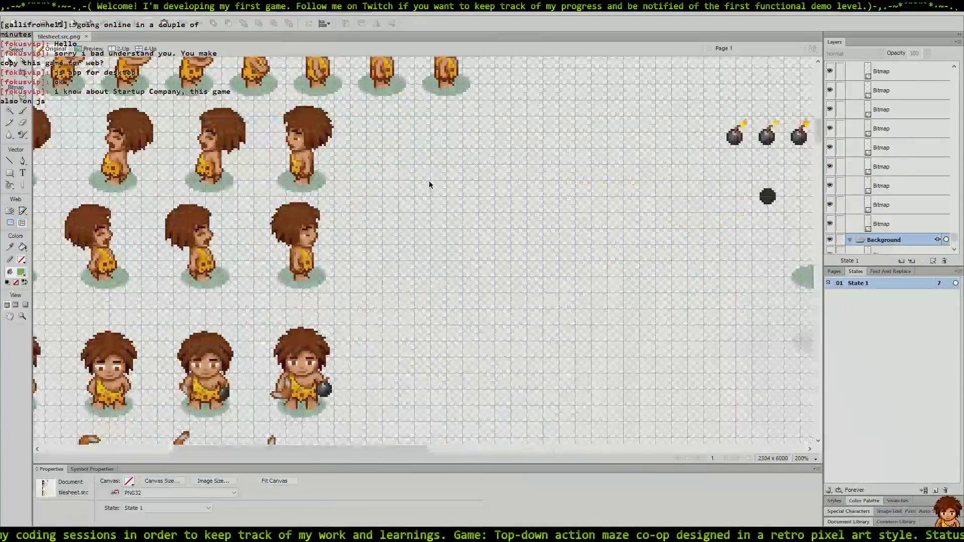
{"action": "scroll", "coordinate": [534, 218], "scroll_direction": "up", "scroll_amount": 4}
{"action": "scroll", "coordinate": [542, 272], "scroll_direction": "down", "scroll_amount": 3}
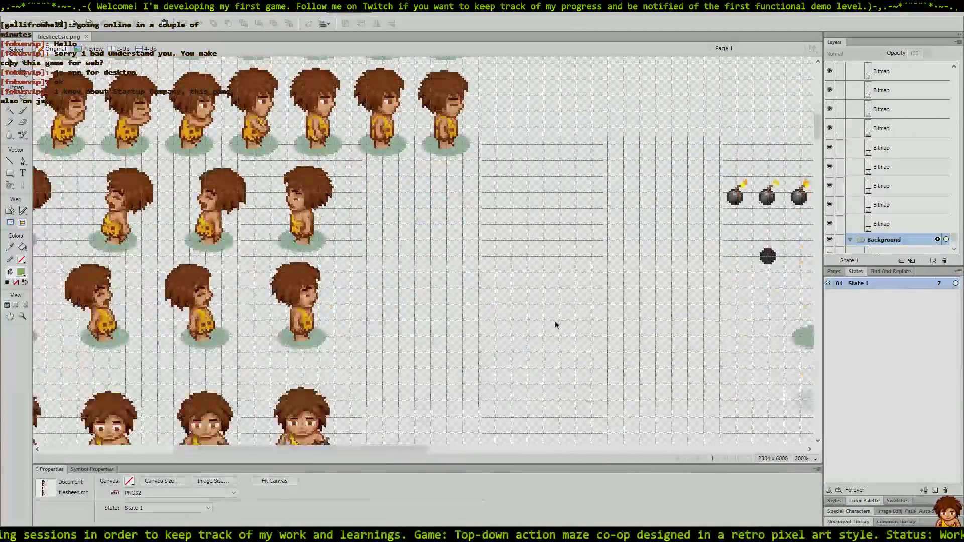
{"action": "left_click_drag", "start_coordinate": [411, 451], "coordinate": [597, 451]}
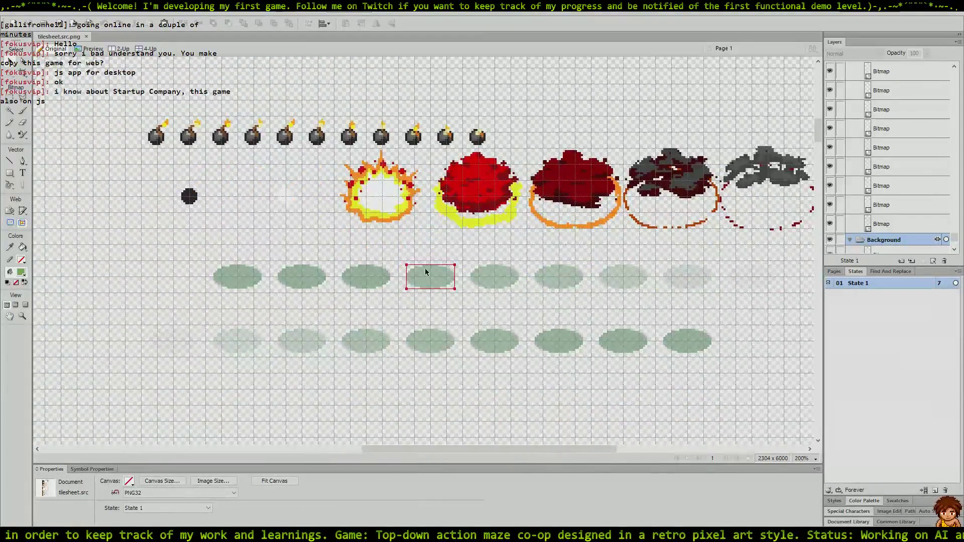
{"action": "left_click", "coordinate": [227, 275]}
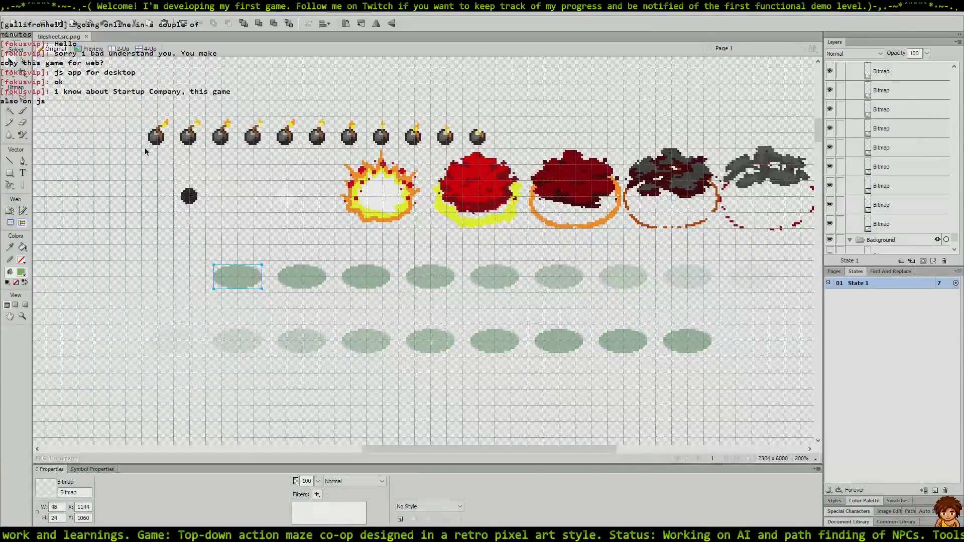
{"action": "left_click", "coordinate": [24, 7]}
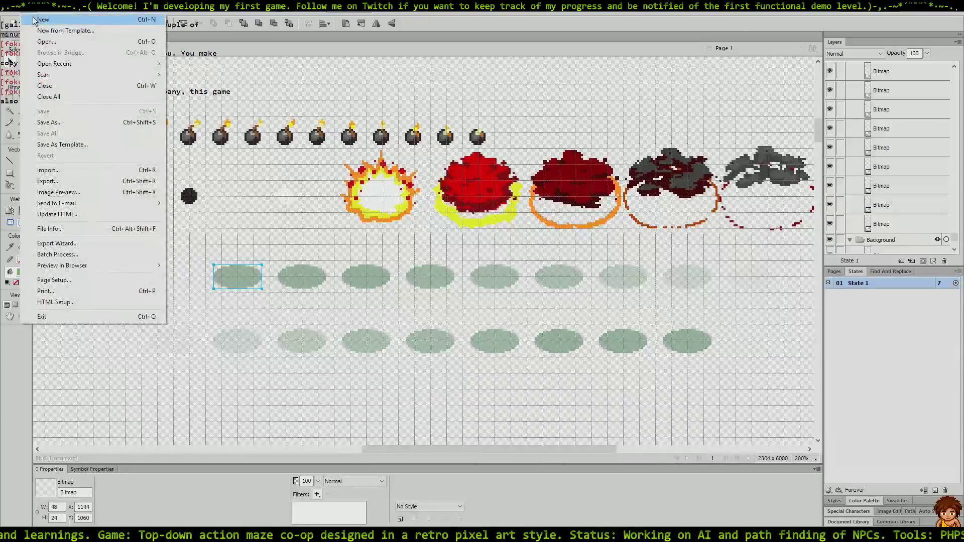
{"action": "left_click", "coordinate": [30, 16]}
{"action": "key", "text": "Return"}
{"action": "key", "text": "ctrl+v"}
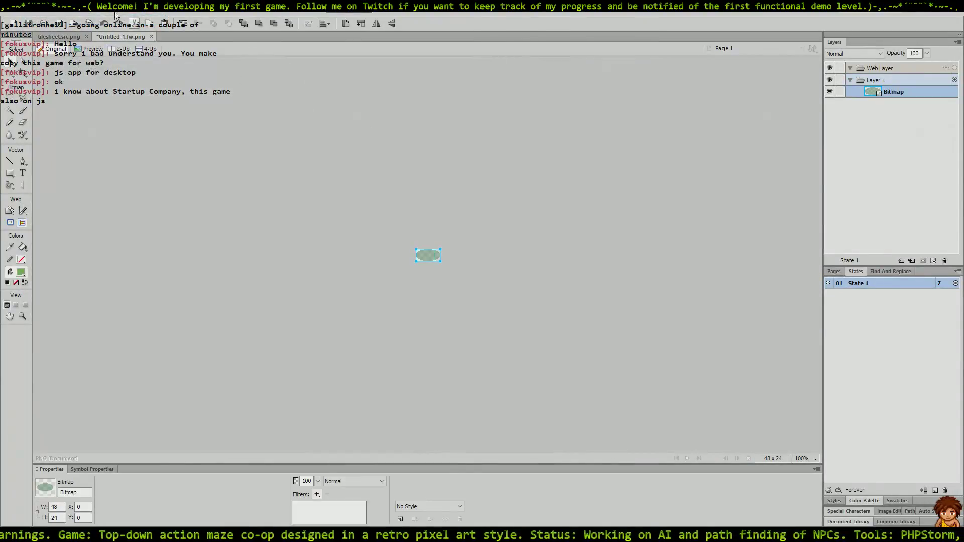
Step: Resize the new shadow image to 24 × 12 pixels with Nearest Neighbor resampling
{"action": "left_click", "coordinate": [69, 14]}
{"action": "mouse_move", "coordinate": [113, 40]}
{"action": "left_click", "coordinate": [251, 168]}
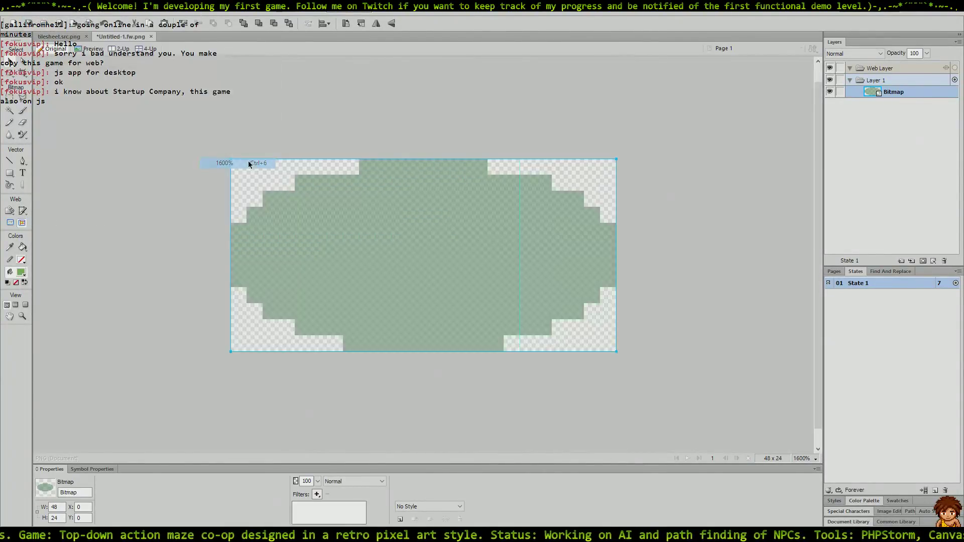
{"action": "left_click", "coordinate": [115, 13]}
{"action": "mouse_move", "coordinate": [131, 20]}
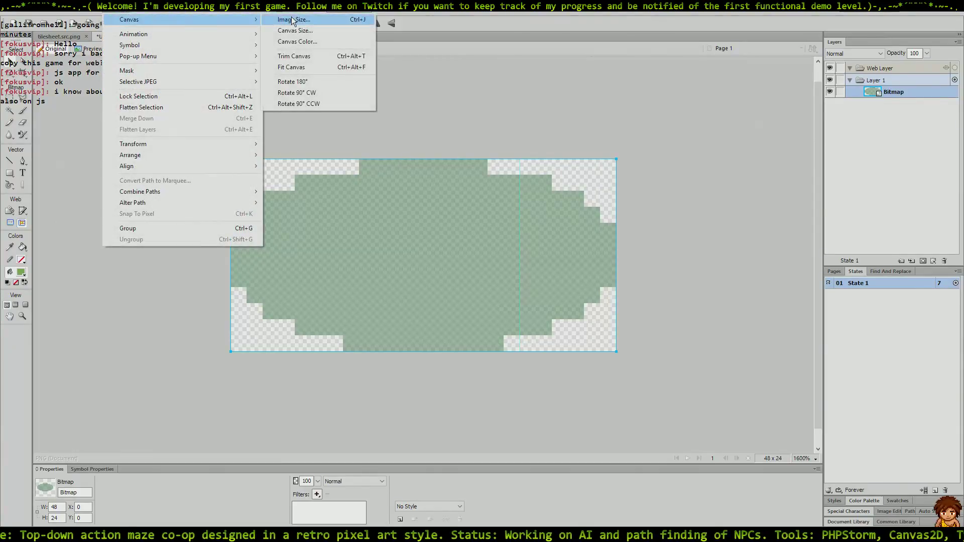
{"action": "left_click", "coordinate": [291, 20]}
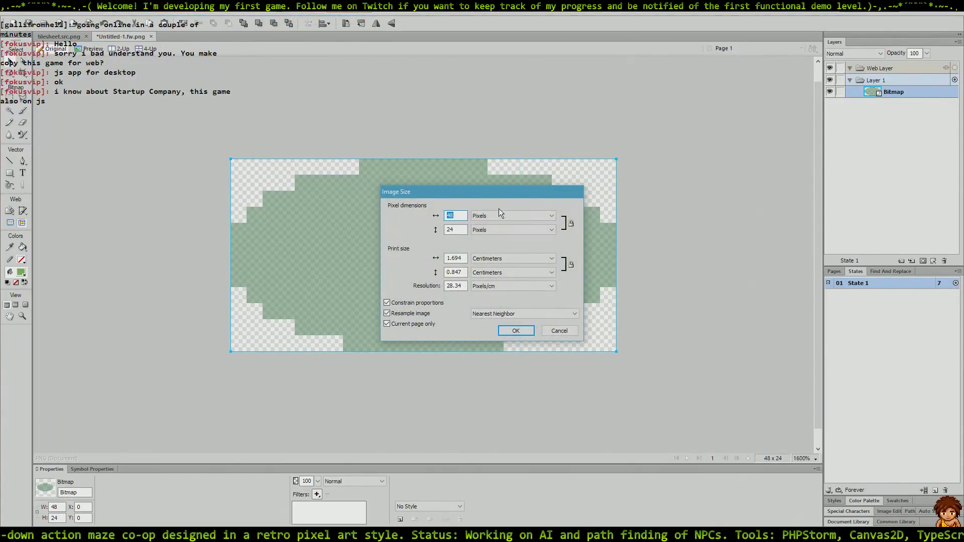
{"action": "type", "text": "24"}
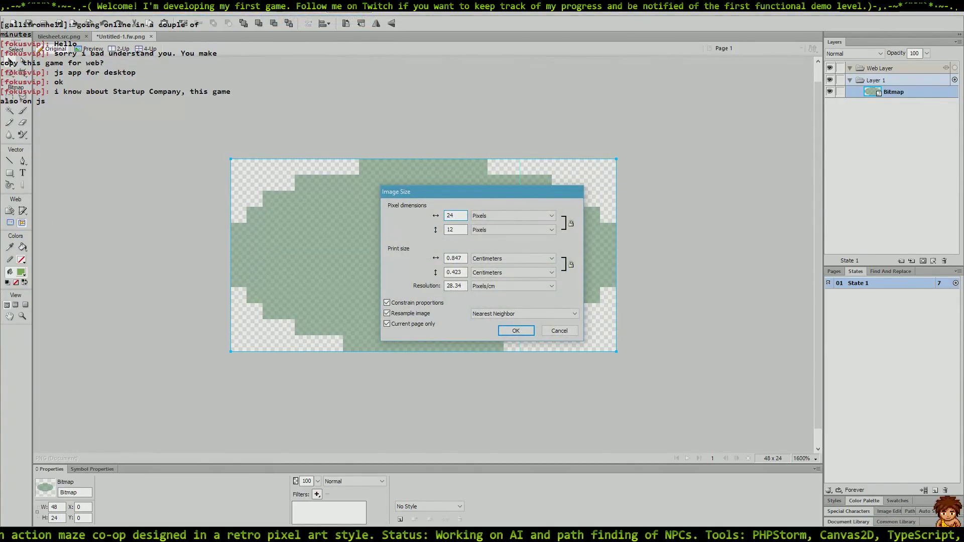
{"action": "left_click", "coordinate": [520, 316]}
{"action": "left_click", "coordinate": [520, 316]}
{"action": "left_click", "coordinate": [516, 331]}
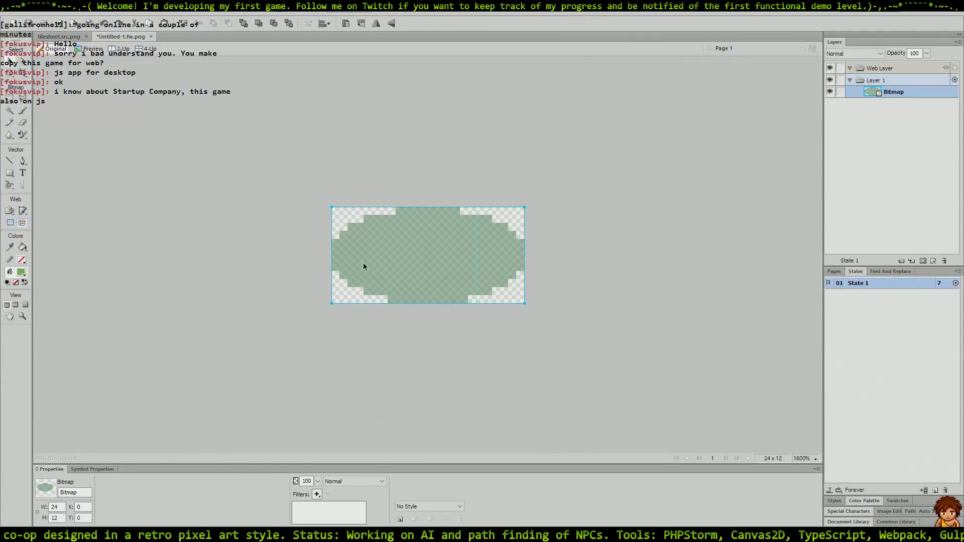
Step: Paste the small shadow into tilesheet.src.png without resampling and place it under the first bomb at X 1075, Y 932
{"action": "left_click", "coordinate": [58, 36]}
{"action": "key", "text": "ctrl+v"}
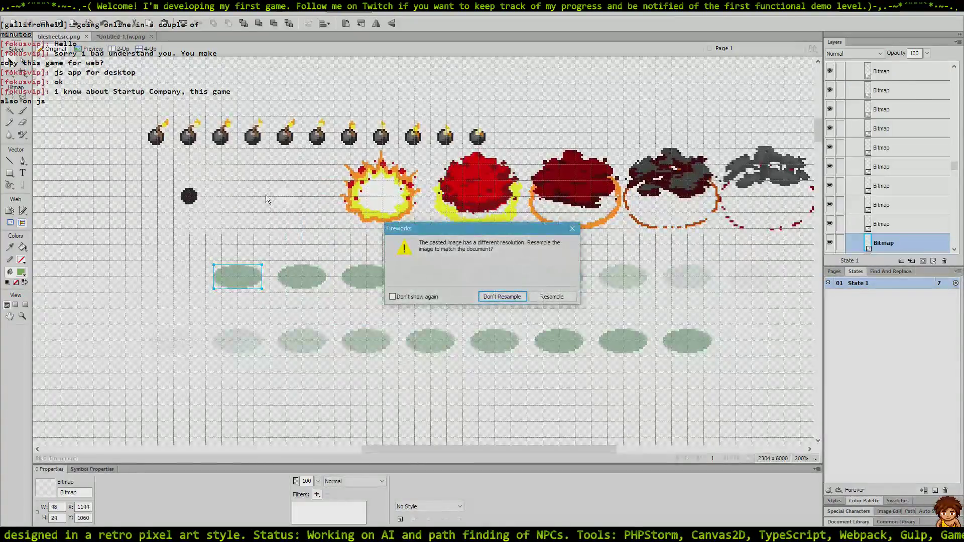
{"action": "key", "text": "Return"}
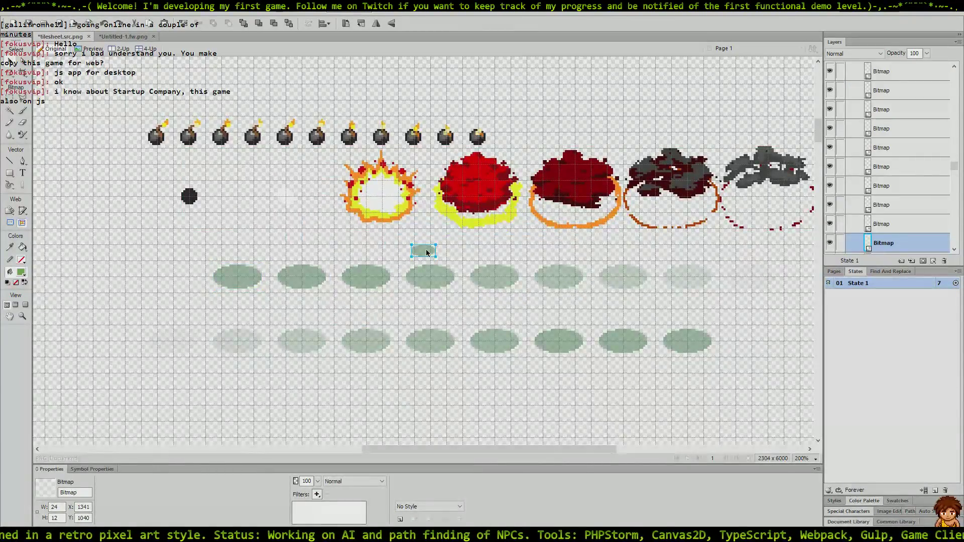
{"action": "left_click_drag", "start_coordinate": [426, 252], "coordinate": [159, 142]}
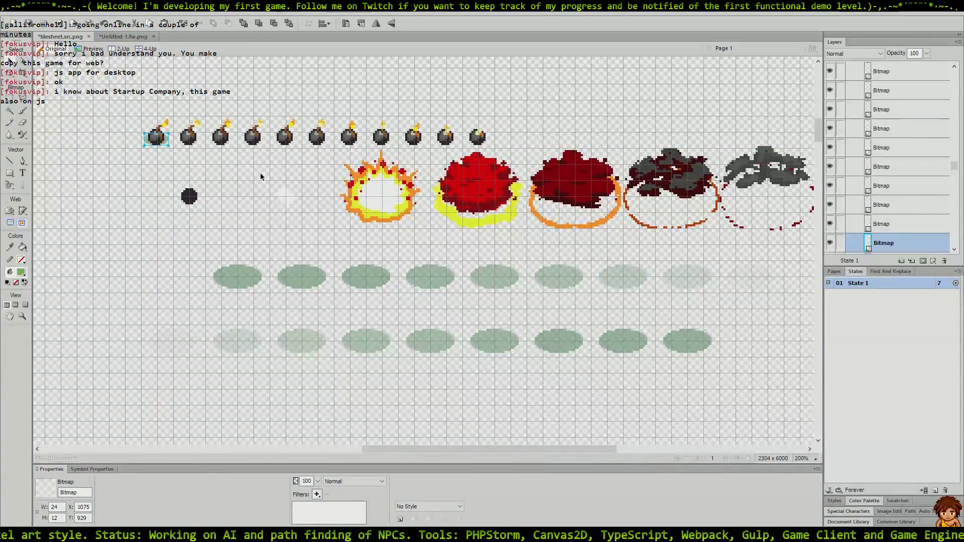
{"action": "key", "text": "Down"}
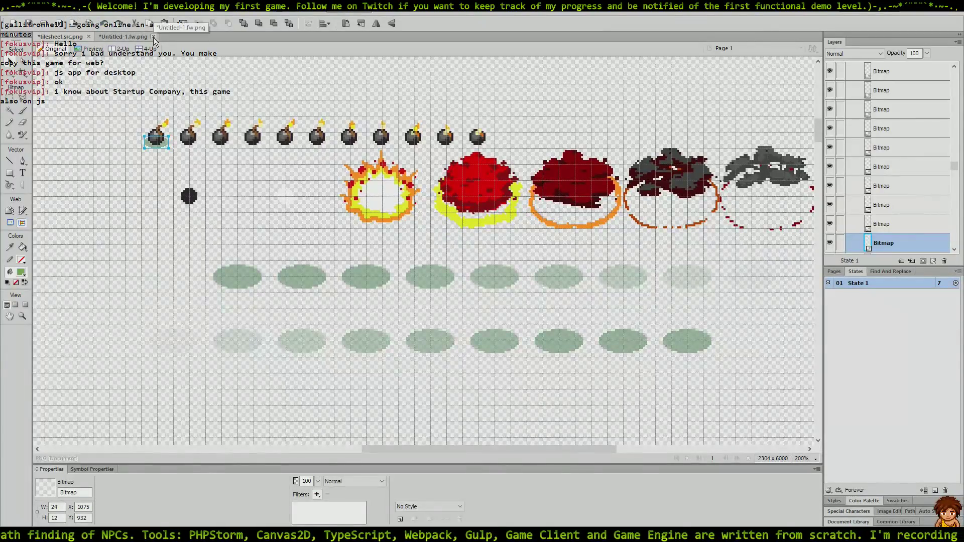
Step: Magnify the sheet to 400% and nudge the first bomb's shadow one pixel right to X 1076
{"action": "left_click", "coordinate": [66, 15]}
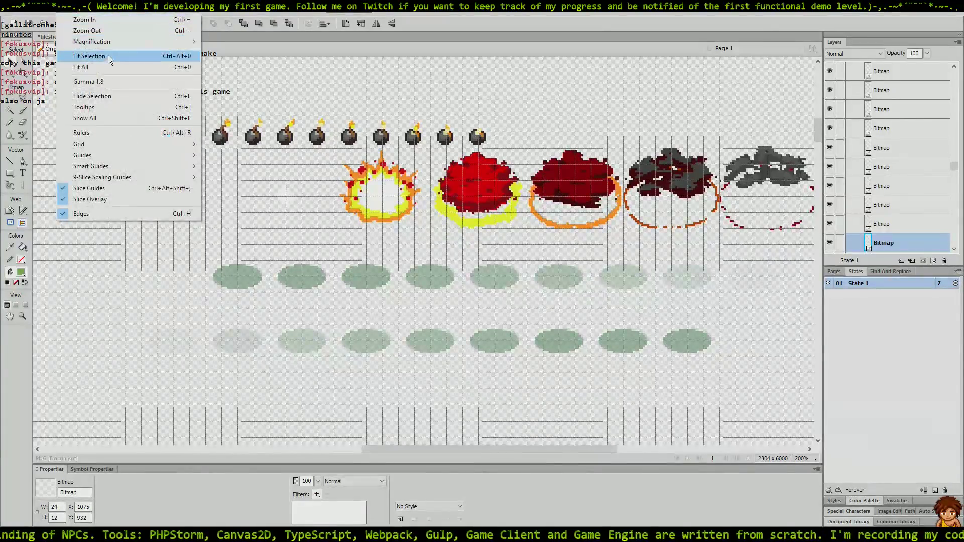
{"action": "mouse_move", "coordinate": [111, 44]}
{"action": "left_click", "coordinate": [232, 140]}
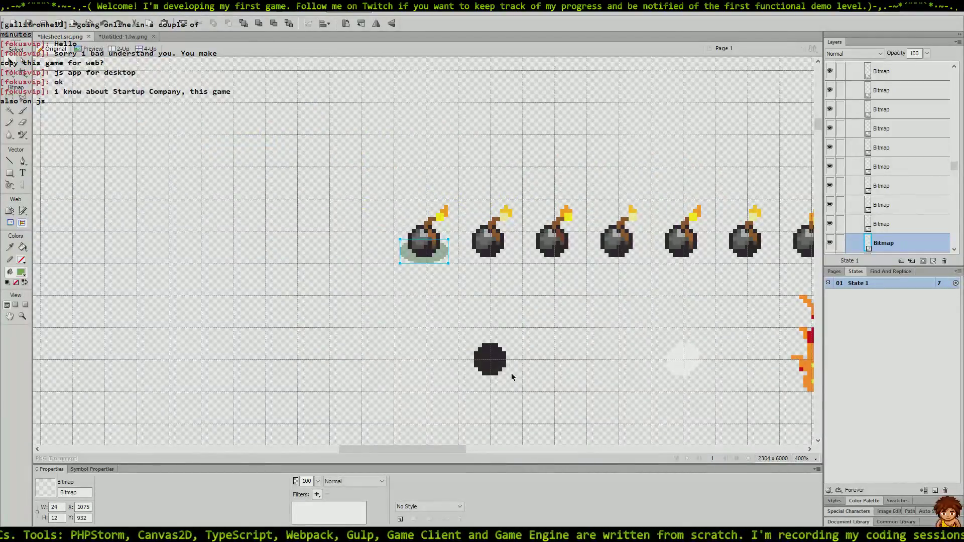
{"action": "key", "text": "Right"}
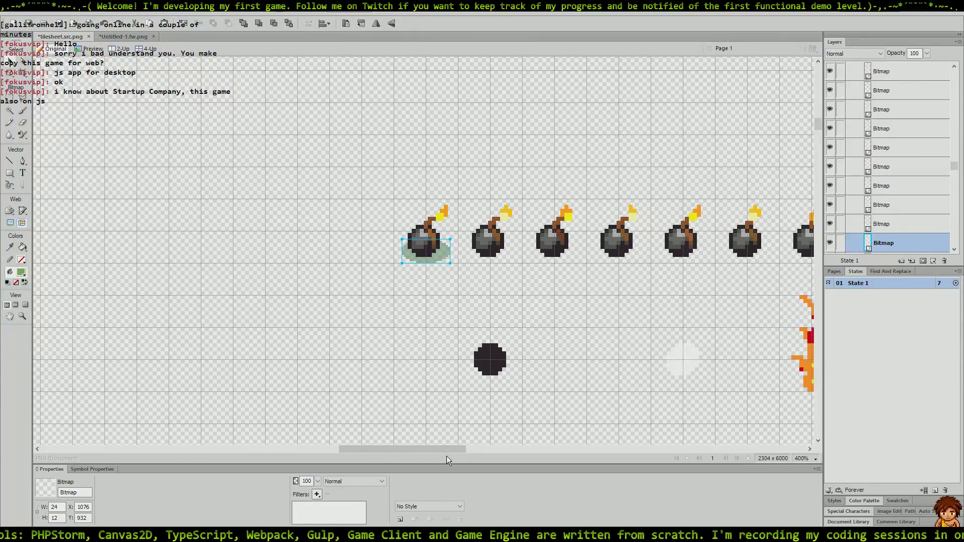
Step: Place copies of the first bomb's shadow under the second and third bombs at X 1108 and X 1140, Y 932
{"action": "left_click_drag", "start_coordinate": [447, 450], "coordinate": [501, 450]}
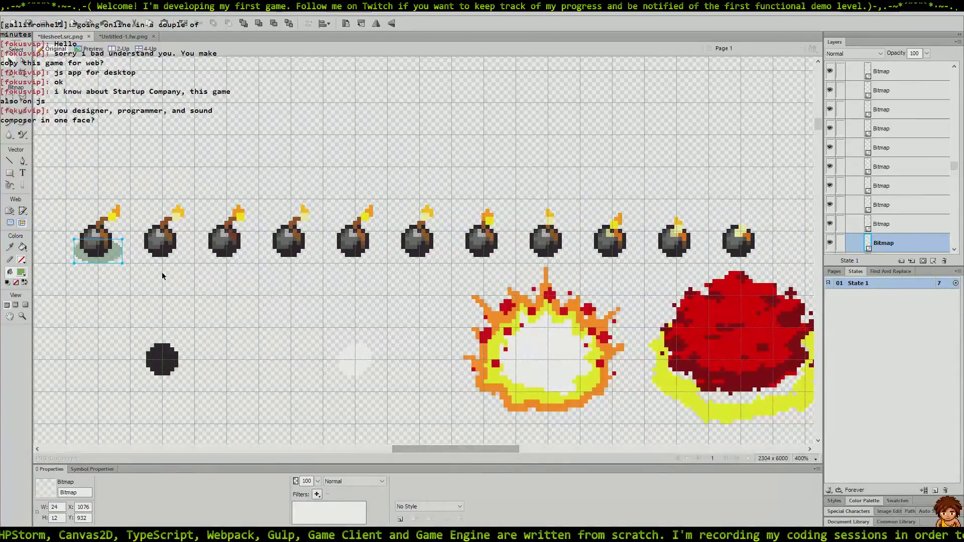
{"action": "left_click", "coordinate": [101, 277]}
{"action": "left_click", "coordinate": [101, 259]}
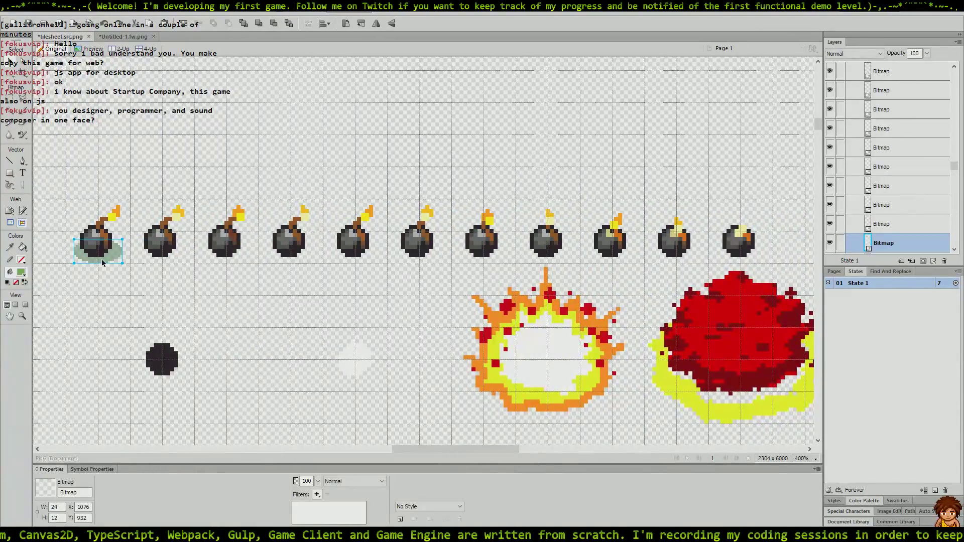
{"action": "left_click_drag", "start_coordinate": [101, 259], "coordinate": [164, 261]}
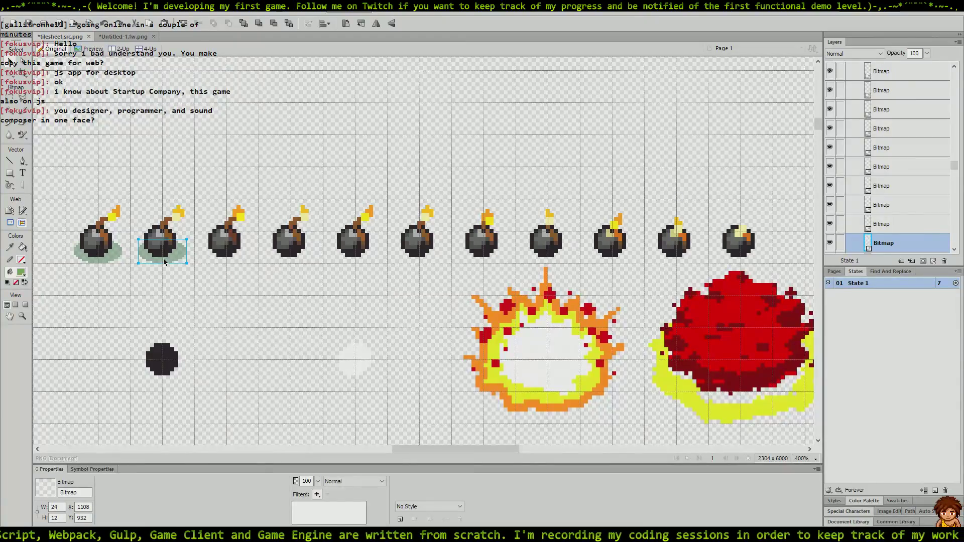
{"action": "left_click_drag", "start_coordinate": [164, 261], "coordinate": [233, 260]}
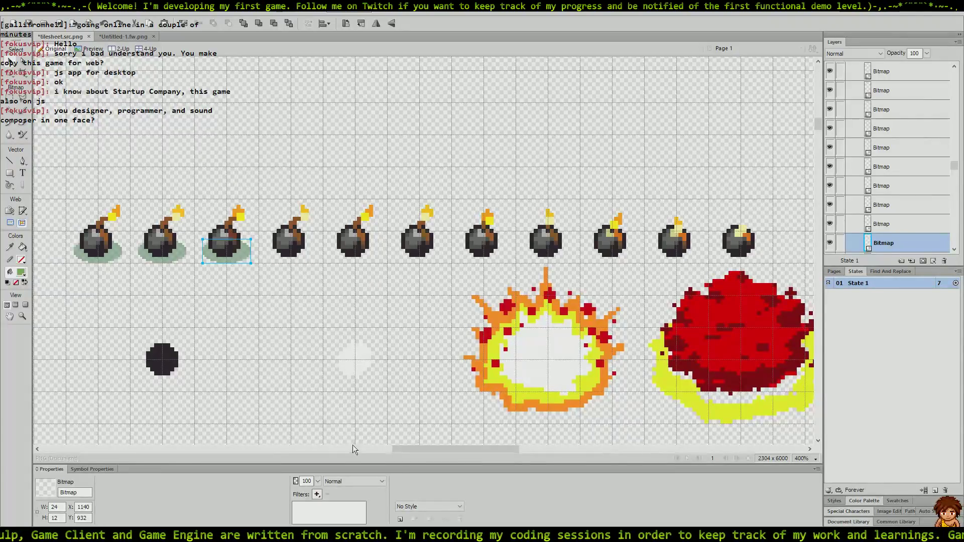
Step: Duplicate the third bomb's shadow and move the copy under the fourth bomb at X 1172, Y 932
{"action": "left_click_drag", "start_coordinate": [407, 448], "coordinate": [417, 448]}
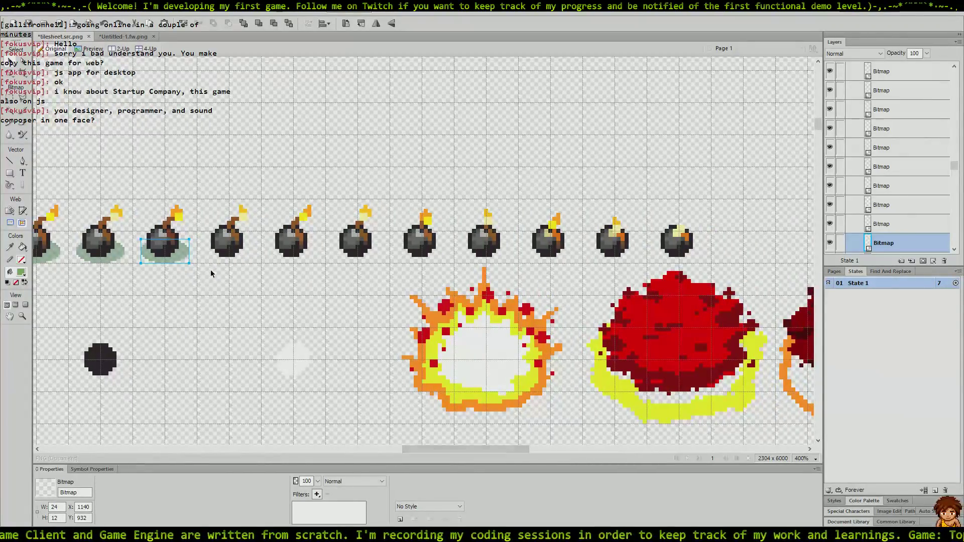
{"action": "key", "text": "Right"}
{"action": "key", "text": "Right"}
{"action": "key", "text": "Right"}
{"action": "key", "text": "Right"}
{"action": "key", "text": "Right"}
{"action": "key", "text": "Right"}
{"action": "key", "text": "Right"}
{"action": "key", "text": "Right"}
{"action": "key", "text": "Right"}
{"action": "key", "text": "Right"}
{"action": "key", "text": "Right"}
{"action": "key", "text": "Right"}
{"action": "key", "text": "Right"}
{"action": "key", "text": "Right"}
{"action": "key", "text": "Right"}
{"action": "key", "text": "Right"}
{"action": "key", "text": "Right"}
{"action": "key", "text": "Right"}
{"action": "key", "text": "Right"}
{"action": "key", "text": "Right"}
{"action": "key", "text": "Right"}
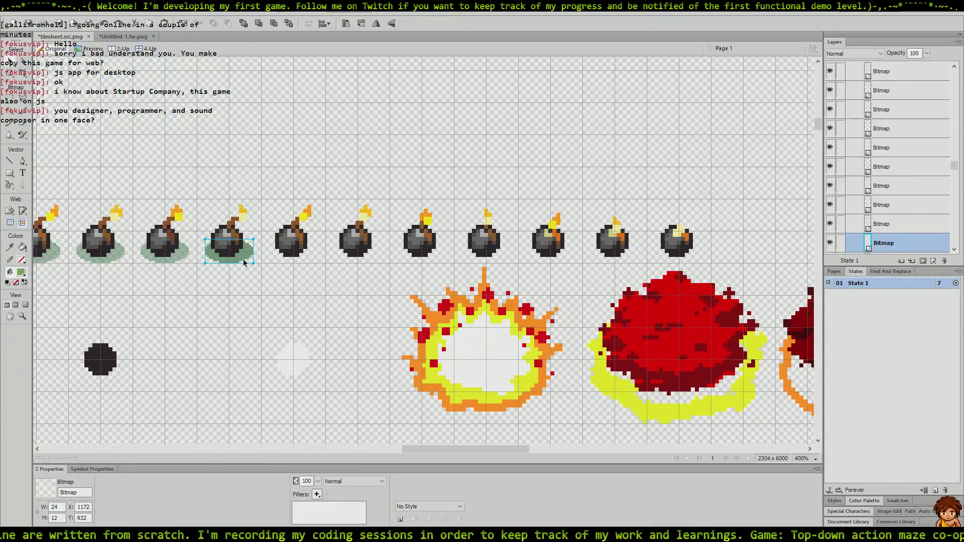
Step: Duplicate the fourth bomb's shadow and move the copy under the fifth bomb at X 1204, Y 932
{"action": "key", "text": "Right"}
{"action": "key", "text": "Right"}
{"action": "key", "text": "Right"}
{"action": "key", "text": "Right"}
{"action": "key", "text": "Right"}
{"action": "key", "text": "Right"}
{"action": "key", "text": "Right"}
{"action": "key", "text": "Right"}
{"action": "key", "text": "Right"}
{"action": "key", "text": "Right"}
{"action": "key", "text": "Right"}
{"action": "key", "text": "Right"}
{"action": "key", "text": "Right"}
{"action": "key", "text": "Right"}
{"action": "key", "text": "Right"}
{"action": "key", "text": "Right"}
{"action": "key", "text": "Right"}
{"action": "key", "text": "Right"}
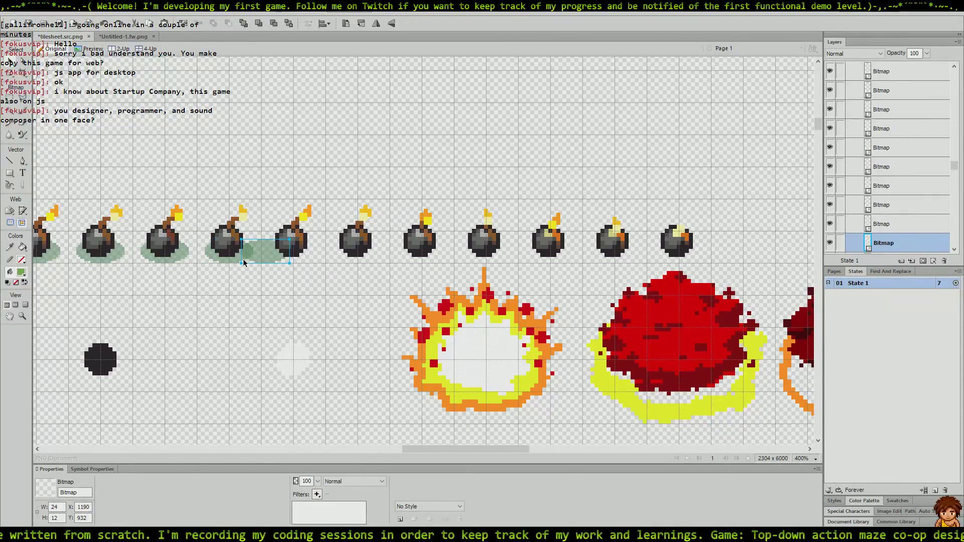
{"action": "key", "text": "Right"}
{"action": "key", "text": "Right"}
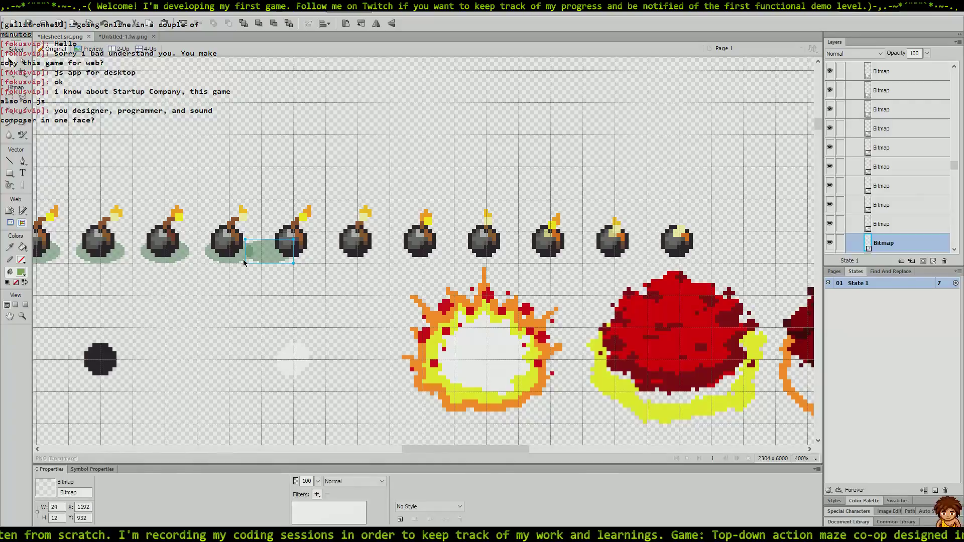
{"action": "key", "text": "Right"}
{"action": "key", "text": "Right"}
{"action": "key", "text": "Right"}
{"action": "key", "text": "Right"}
{"action": "key", "text": "Right"}
{"action": "key", "text": "Right"}
{"action": "key", "text": "Right"}
{"action": "key", "text": "Right"}
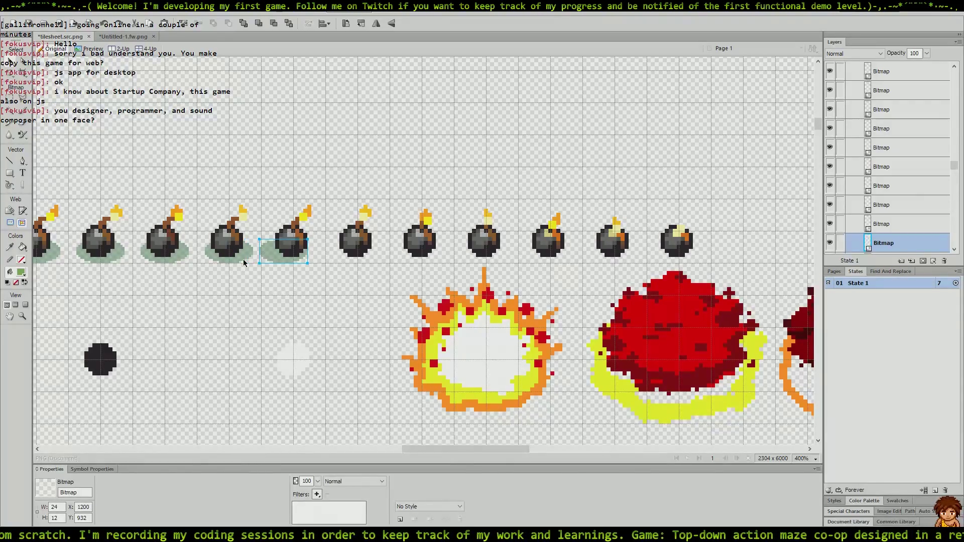
{"action": "key", "text": "Right"}
{"action": "key", "text": "Right"}
{"action": "key", "text": "Right"}
{"action": "key", "text": "Right"}
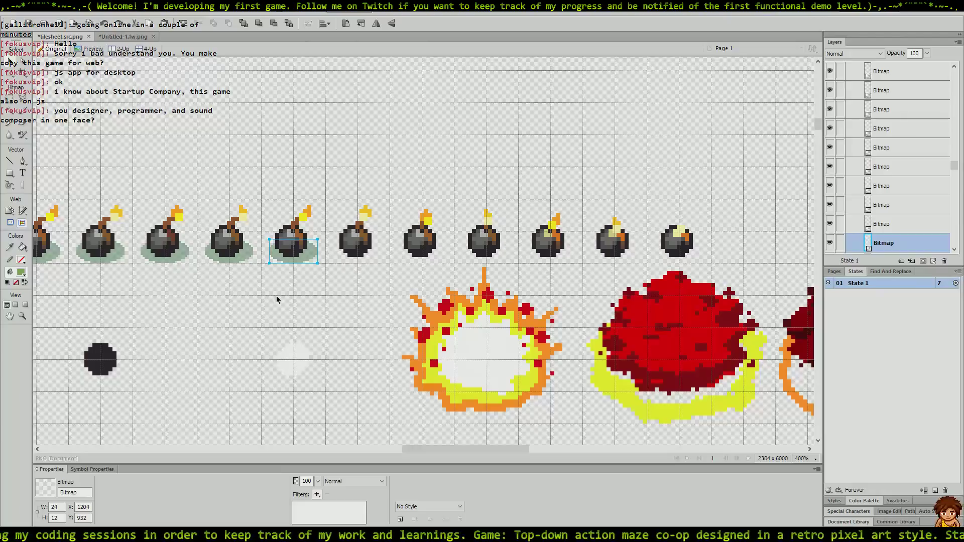
Step: Duplicate the fifth bomb's shadow and move the copy under the sixth bomb at X 1236, Y 932
{"action": "left_click_drag", "start_coordinate": [424, 452], "coordinate": [430, 451]}
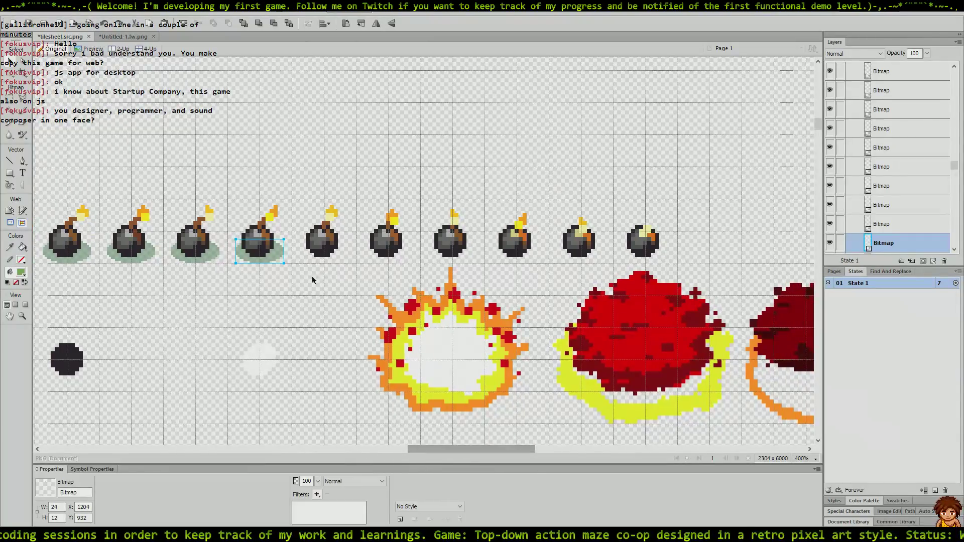
{"action": "left_click", "coordinate": [303, 192]}
{"action": "left_click", "coordinate": [270, 254]}
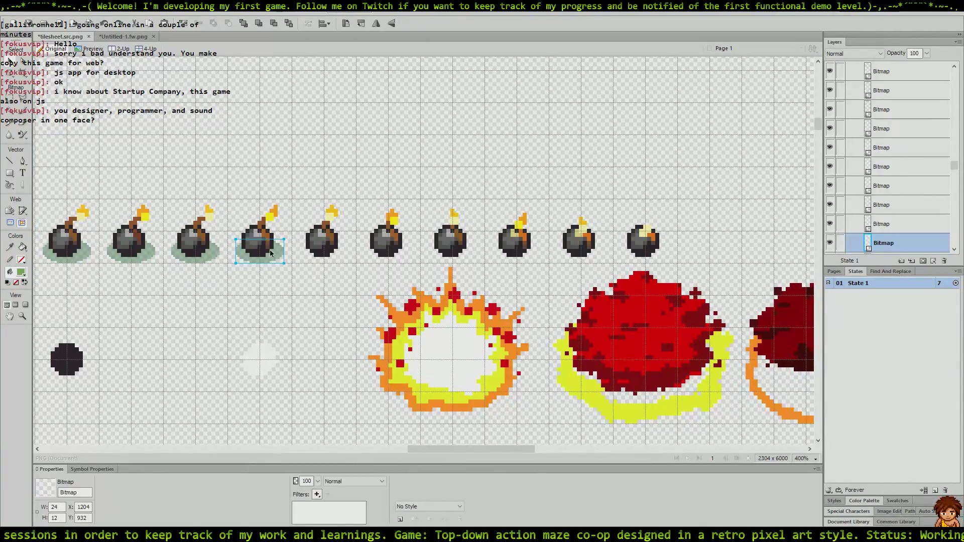
{"action": "key", "text": "Right"}
{"action": "key", "text": "Right"}
{"action": "key", "text": "Right"}
{"action": "key", "text": "Right"}
{"action": "key", "text": "Right"}
{"action": "key", "text": "Right"}
{"action": "key", "text": "Right"}
{"action": "key", "text": "Right"}
{"action": "key", "text": "Right"}
{"action": "key", "text": "Right"}
{"action": "key", "text": "Right"}
{"action": "key", "text": "Right"}
{"action": "key", "text": "Right"}
{"action": "key", "text": "Right"}
{"action": "key", "text": "Right"}
{"action": "key", "text": "Right"}
{"action": "key", "text": "Right"}
{"action": "key", "text": "Right"}
{"action": "key", "text": "Right"}
{"action": "key", "text": "Right"}
{"action": "key", "text": "Right"}
{"action": "key", "text": "Right"}
{"action": "key", "text": "Right"}
{"action": "key", "text": "Right"}
{"action": "key", "text": "Right"}
{"action": "key", "text": "Right"}
{"action": "key", "text": "Right"}
{"action": "key", "text": "Right"}
{"action": "key", "text": "Right"}
{"action": "key", "text": "Right"}
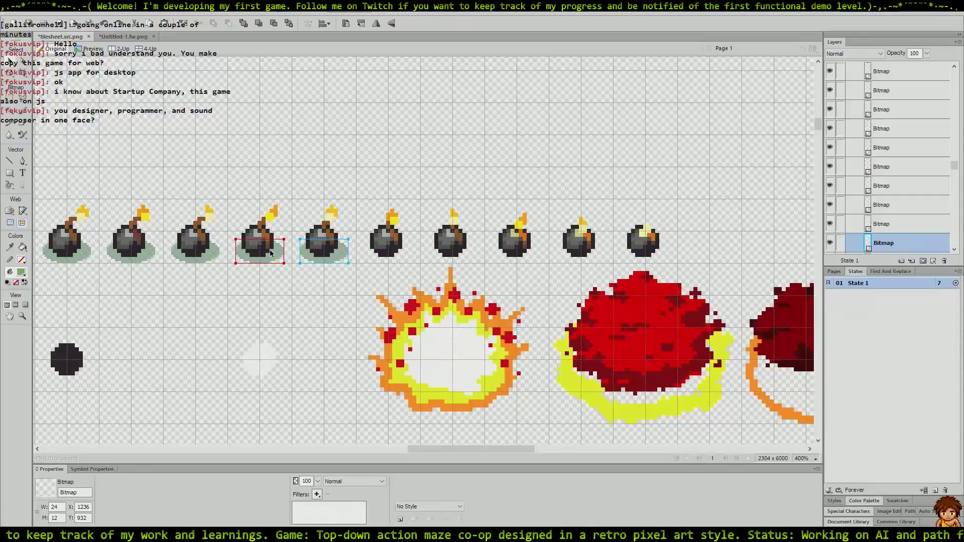
Step: Duplicate the sixth bomb's shadow and move the copy under the seventh bomb at X 1268, Y 932
{"action": "key", "text": "Right"}
{"action": "key", "text": "Right"}
{"action": "key", "text": "Right"}
{"action": "key", "text": "Right"}
{"action": "key", "text": "Right"}
{"action": "key", "text": "Right"}
{"action": "key", "text": "Right"}
{"action": "key", "text": "Right"}
{"action": "key", "text": "Right"}
{"action": "key", "text": "Right"}
{"action": "key", "text": "Right"}
{"action": "key", "text": "Right"}
{"action": "key", "text": "Right"}
{"action": "key", "text": "Right"}
{"action": "key", "text": "Right"}
{"action": "key", "text": "Right"}
{"action": "key", "text": "Right"}
{"action": "key", "text": "Right"}
{"action": "key", "text": "Right"}
{"action": "key", "text": "Right"}
{"action": "key", "text": "Right"}
{"action": "key", "text": "Right"}
{"action": "key", "text": "Right"}
{"action": "key", "text": "Right"}
{"action": "key", "text": "Right"}
{"action": "key", "text": "Right"}
{"action": "key", "text": "Right"}
{"action": "key", "text": "Right"}
{"action": "key", "text": "Right"}
{"action": "key", "text": "Right"}
{"action": "key", "text": "Right"}
{"action": "key", "text": "Right"}
{"action": "key", "text": "Right"}
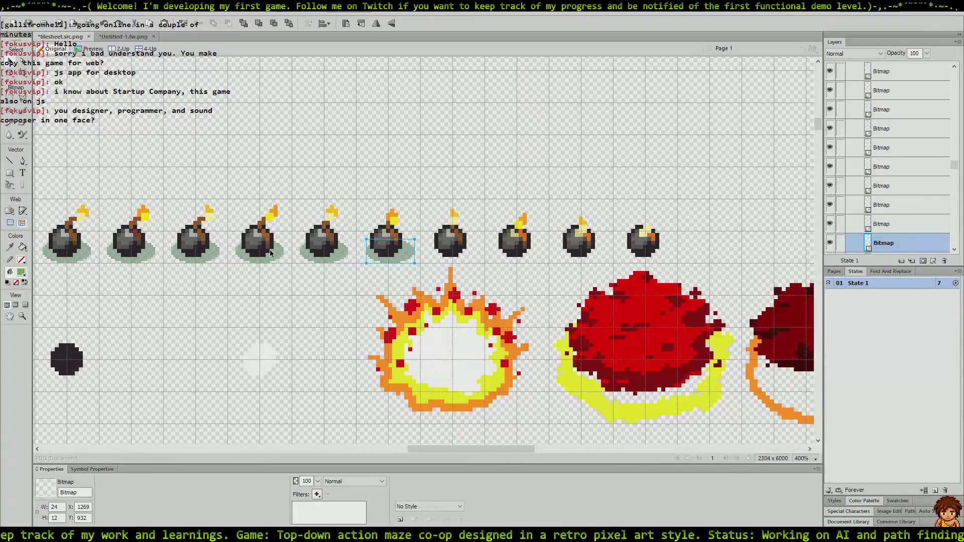
{"action": "key", "text": "Left"}
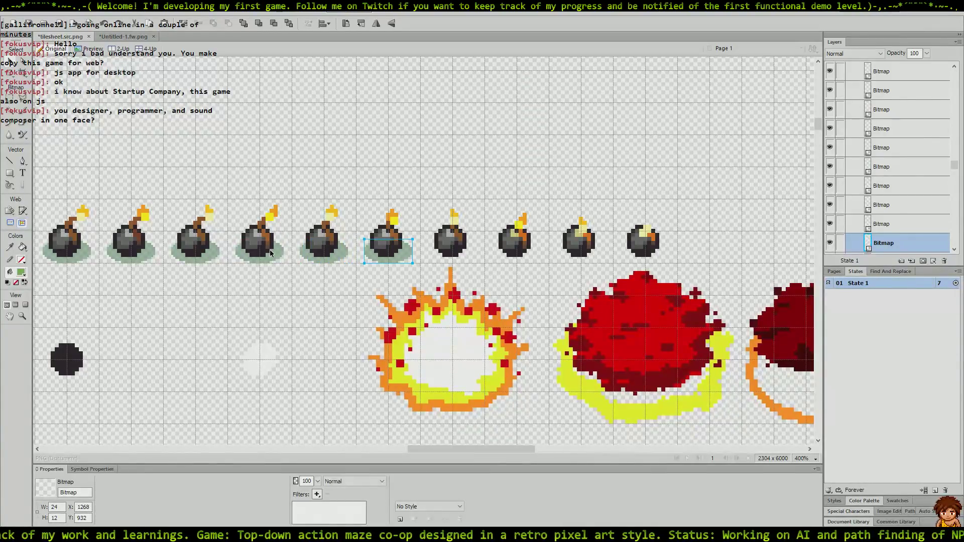
Step: Duplicate the seventh bomb's shadow and move the copy under the eighth bomb at X 1300, Y 932
{"action": "key", "text": "Right"}
{"action": "key", "text": "Right"}
{"action": "key", "text": "Right"}
{"action": "key", "text": "Right"}
{"action": "key", "text": "Right"}
{"action": "key", "text": "Right"}
{"action": "key", "text": "Right"}
{"action": "key", "text": "Right"}
{"action": "key", "text": "Right"}
{"action": "key", "text": "Right"}
{"action": "key", "text": "Right"}
{"action": "key", "text": "Right"}
{"action": "key", "text": "Right"}
{"action": "key", "text": "Right"}
{"action": "key", "text": "Right"}
{"action": "key", "text": "Right"}
{"action": "key", "text": "Right"}
{"action": "key", "text": "Right"}
{"action": "key", "text": "Right"}
{"action": "key", "text": "Right"}
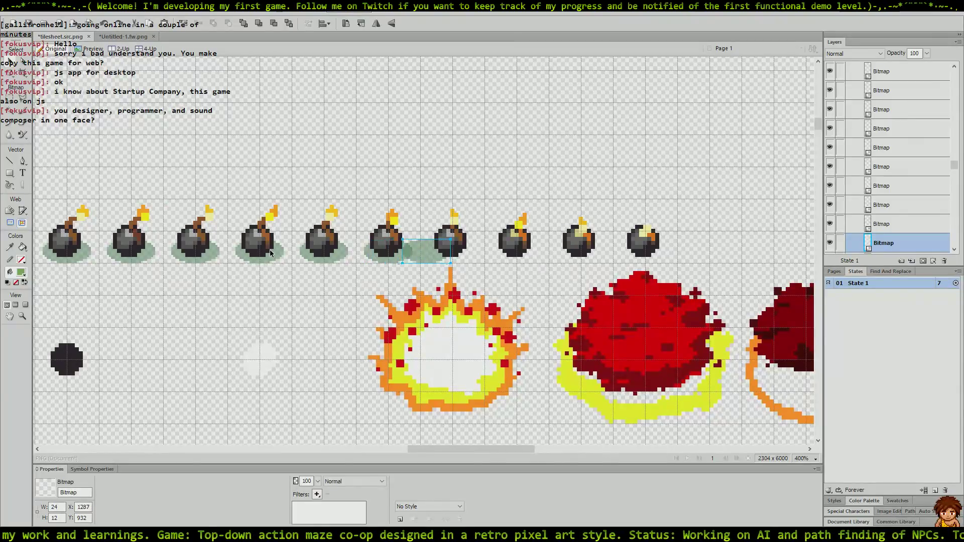
{"action": "key", "text": "Right"}
{"action": "key", "text": "Right"}
{"action": "key", "text": "Right"}
{"action": "key", "text": "Right"}
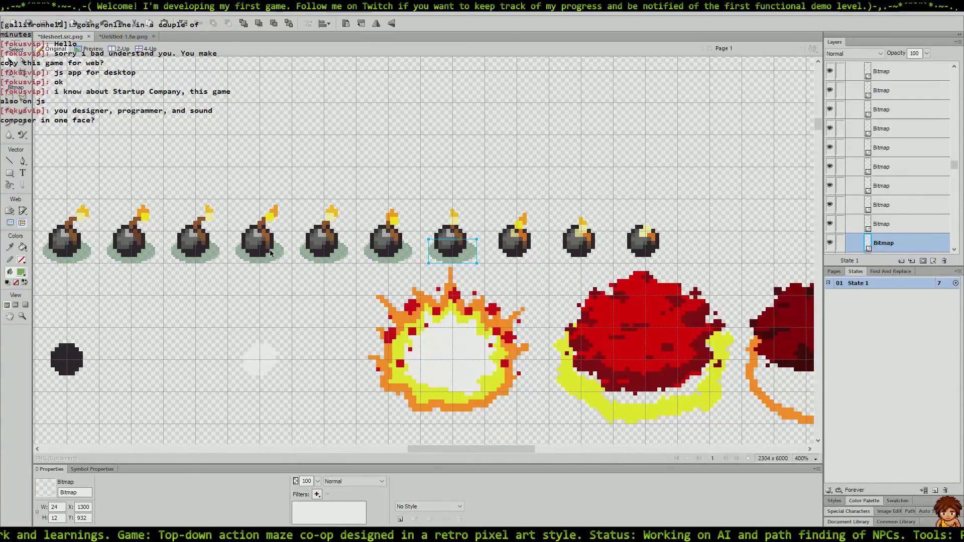
Step: Duplicate the eighth bomb's shadow and move the copy under the ninth bomb at X 1332, Y 932
{"action": "key", "text": "Right"}
{"action": "key", "text": "Right"}
{"action": "key", "text": "Right"}
{"action": "key", "text": "Right"}
{"action": "key", "text": "Right"}
{"action": "key", "text": "Right"}
{"action": "key", "text": "Right"}
{"action": "key", "text": "Right"}
{"action": "key", "text": "Right"}
{"action": "key", "text": "Right"}
{"action": "key", "text": "Right"}
{"action": "key", "text": "Right"}
{"action": "key", "text": "Right"}
{"action": "key", "text": "Right"}
{"action": "key", "text": "Right"}
{"action": "key", "text": "Right"}
{"action": "key", "text": "Right"}
{"action": "key", "text": "Right"}
{"action": "key", "text": "Right"}
{"action": "key", "text": "Right"}
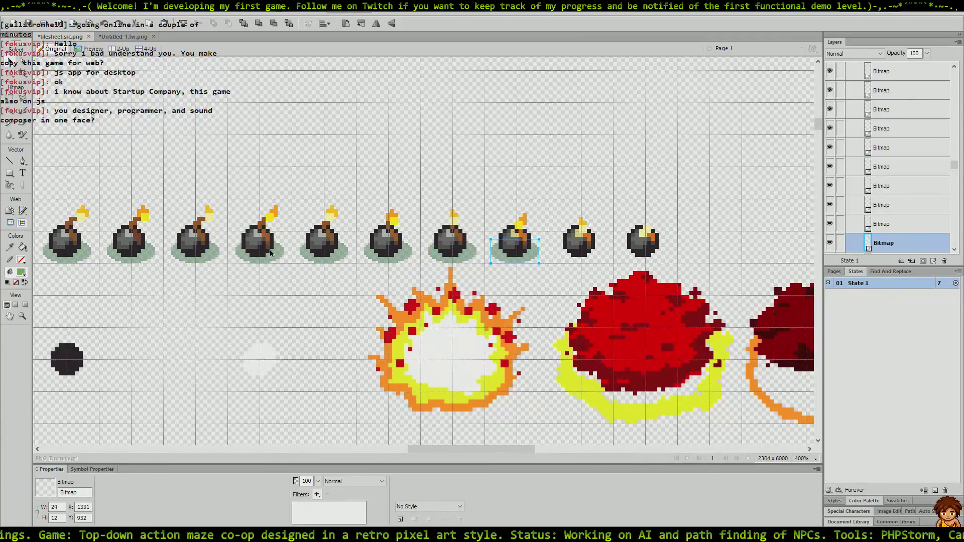
{"action": "key", "text": "Right"}
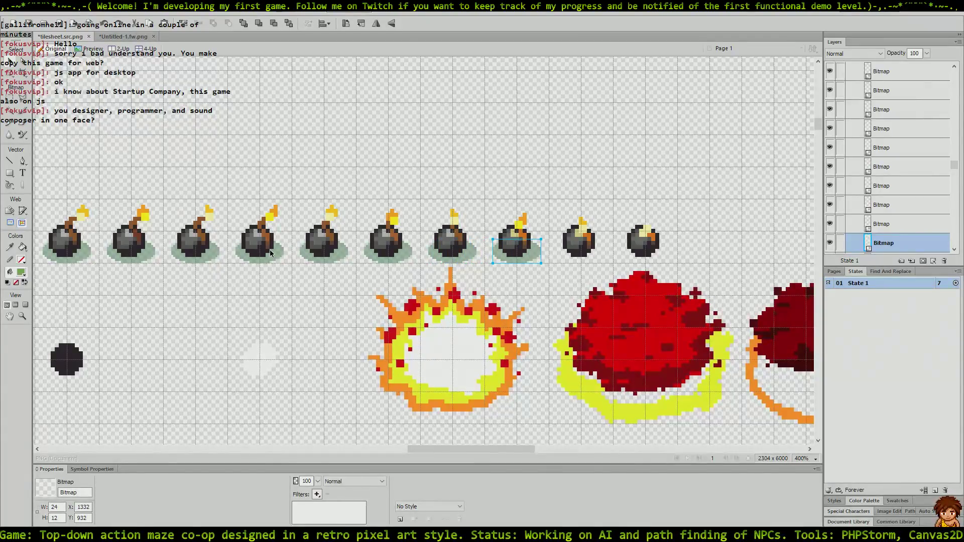
Step: Duplicate the ninth bomb's shadow and move the copy under the tenth bomb at X 1364, Y 932
{"action": "key", "text": "Right"}
{"action": "key", "text": "Right"}
{"action": "key", "text": "Right"}
{"action": "key", "text": "Right"}
{"action": "key", "text": "Right"}
{"action": "key", "text": "Right"}
{"action": "key", "text": "Right"}
{"action": "key", "text": "Right"}
{"action": "key", "text": "Right"}
{"action": "key", "text": "Right"}
{"action": "key", "text": "Right"}
{"action": "key", "text": "Right"}
{"action": "key", "text": "Right"}
{"action": "key", "text": "Right"}
{"action": "key", "text": "Right"}
{"action": "key", "text": "Right"}
{"action": "key", "text": "Right"}
{"action": "key", "text": "Right"}
{"action": "key", "text": "Right"}
{"action": "key", "text": "Right"}
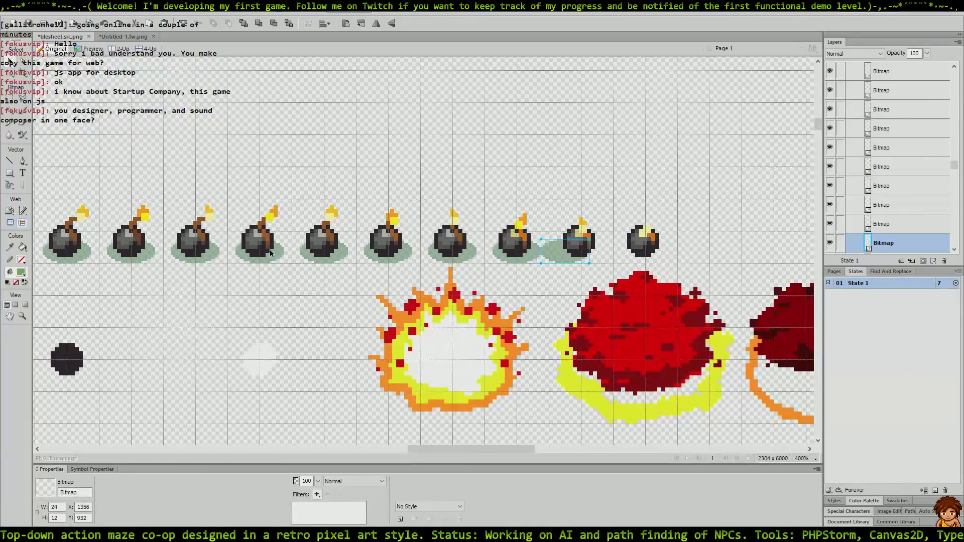
{"action": "key", "text": "Right"}
{"action": "key", "text": "Right"}
{"action": "key", "text": "Right"}
{"action": "key", "text": "Right"}
{"action": "key", "text": "Right"}
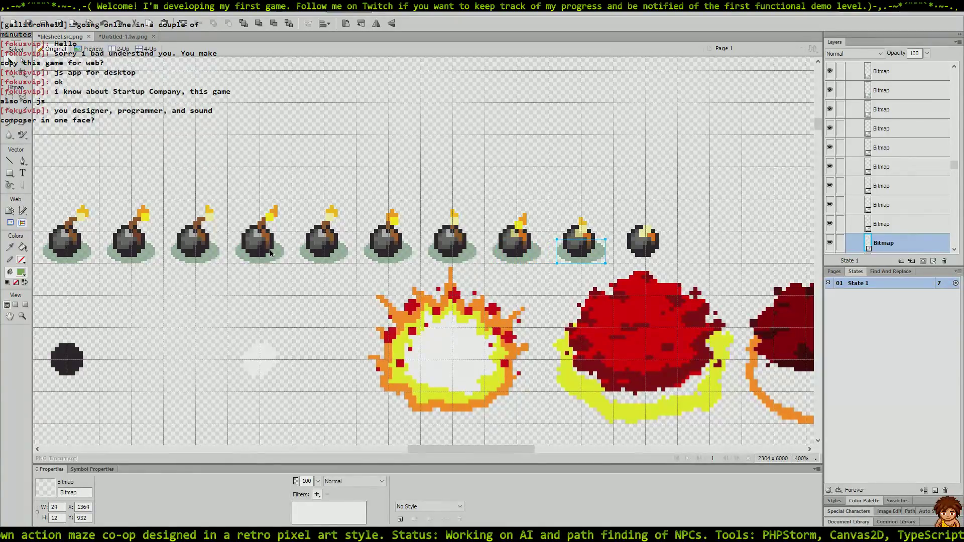
Step: Duplicate the tenth bomb's shadow and move the copy under the last bomb at X 1396, Y 932
{"action": "key", "text": "Right"}
{"action": "key", "text": "Right"}
{"action": "key", "text": "Right"}
{"action": "key", "text": "Right"}
{"action": "key", "text": "Right"}
{"action": "key", "text": "Right"}
{"action": "key", "text": "Right"}
{"action": "key", "text": "Right"}
{"action": "key", "text": "Right"}
{"action": "key", "text": "Right"}
{"action": "key", "text": "Right"}
{"action": "key", "text": "Right"}
{"action": "key", "text": "Right"}
{"action": "key", "text": "Right"}
{"action": "key", "text": "Right"}
{"action": "key", "text": "Right"}
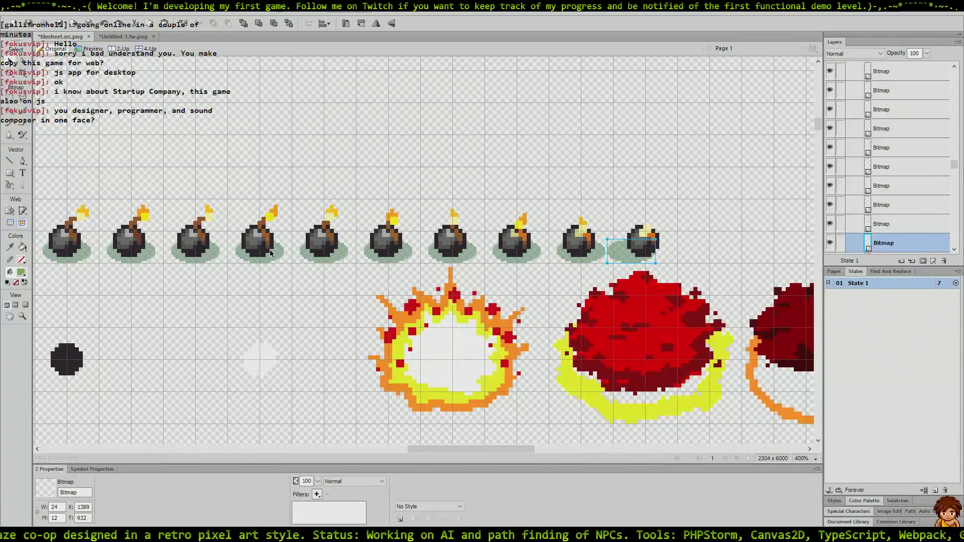
{"action": "key", "text": "Right"}
{"action": "key", "text": "Right"}
{"action": "key", "text": "Right"}
{"action": "key", "text": "Right"}
{"action": "key", "text": "Right"}
{"action": "key", "text": "Right"}
{"action": "key", "text": "Right"}
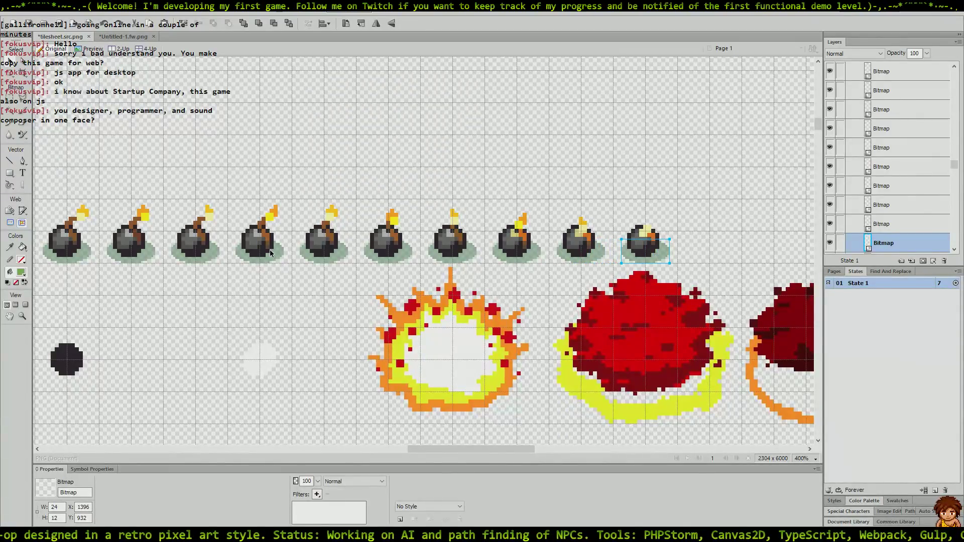
Step: Save tilesheet.src.png and export it as a PNG 32 image over the existing tilesheet.png in the assets folder
{"action": "left_click", "coordinate": [139, 161]}
{"action": "key", "text": "ctrl+s"}
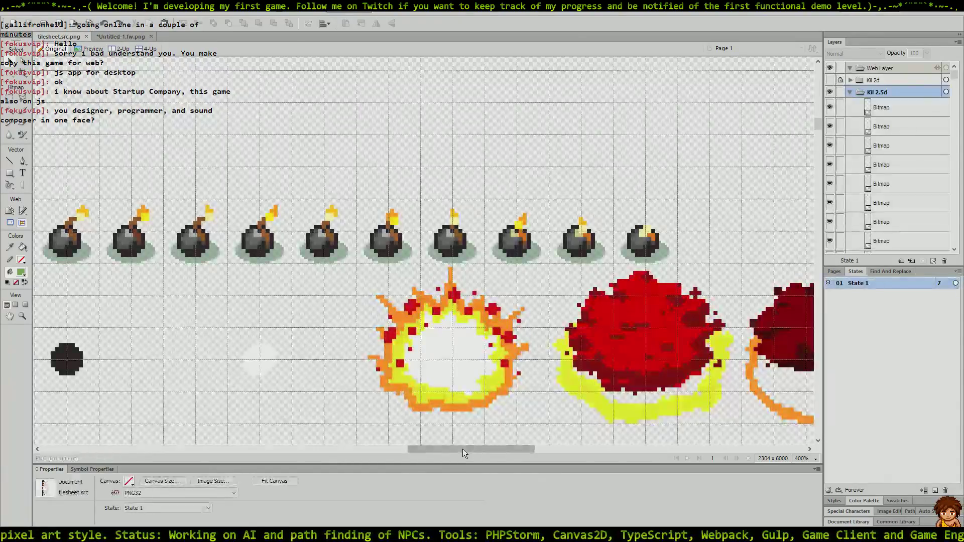
{"action": "left_click_drag", "start_coordinate": [462, 449], "coordinate": [445, 450]}
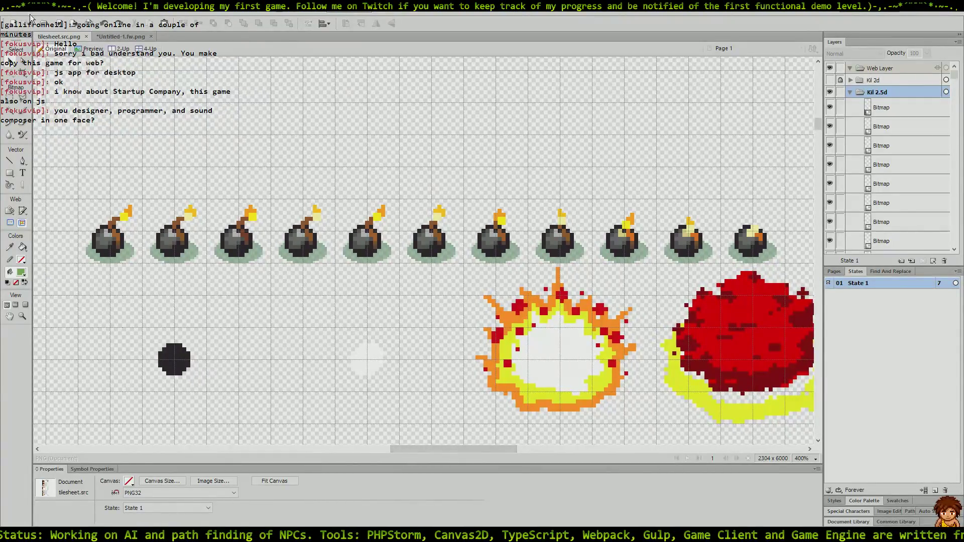
{"action": "left_click", "coordinate": [31, 18]}
{"action": "left_click", "coordinate": [60, 193]}
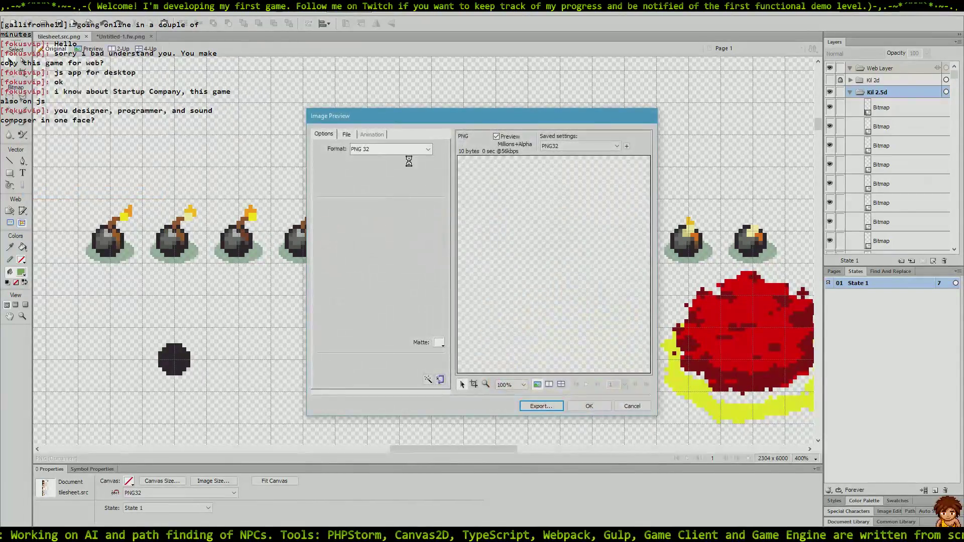
{"action": "left_click", "coordinate": [541, 406]}
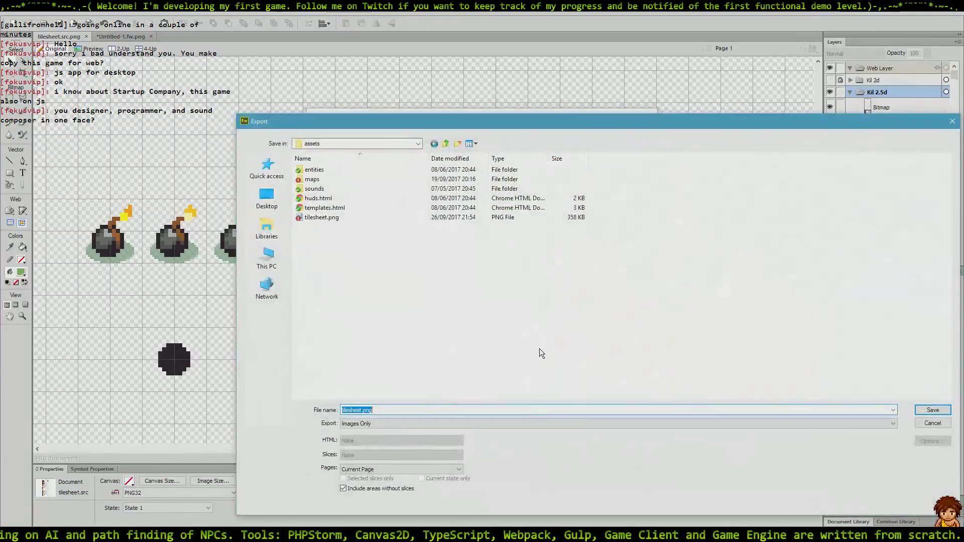
{"action": "left_click", "coordinate": [933, 410]}
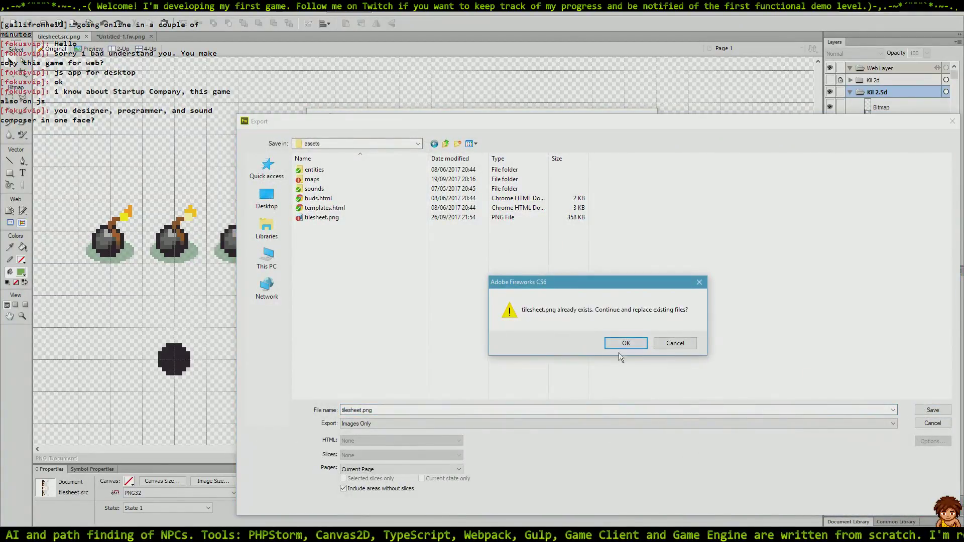
{"action": "left_click", "coordinate": [626, 344]}
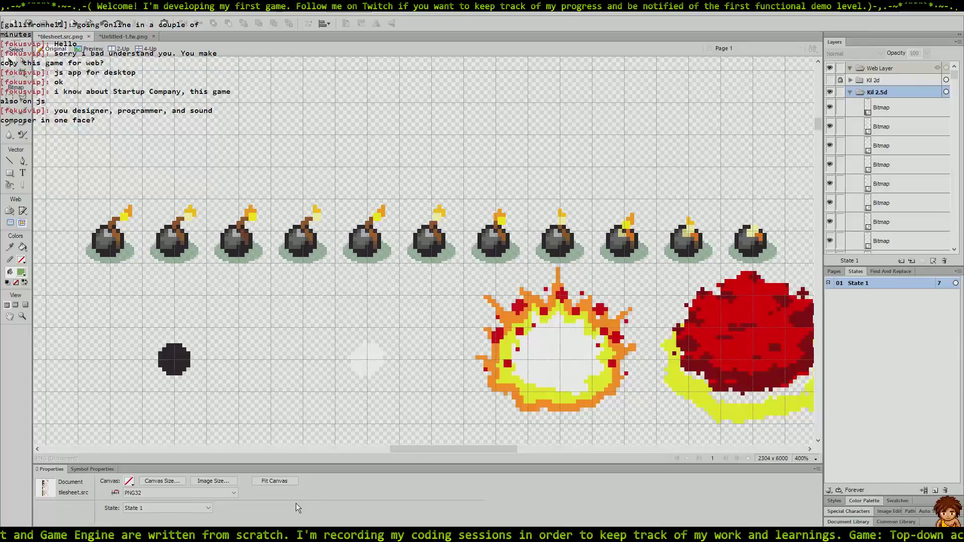
Step: Switch to the Kil & Mil App game in Chrome, clear the stray console text and return focus to the game map
{"action": "key", "text": "alt+Tab"}
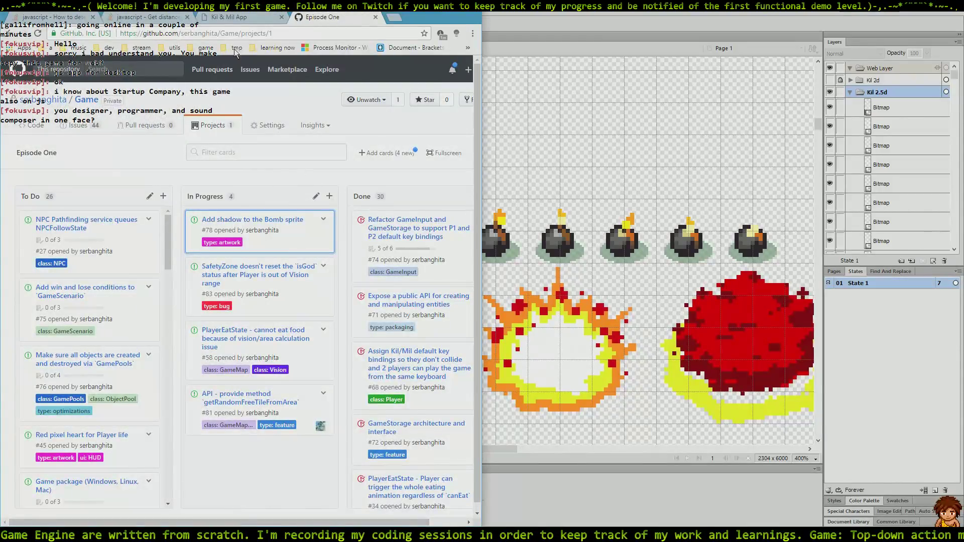
{"action": "left_click", "coordinate": [229, 17]}
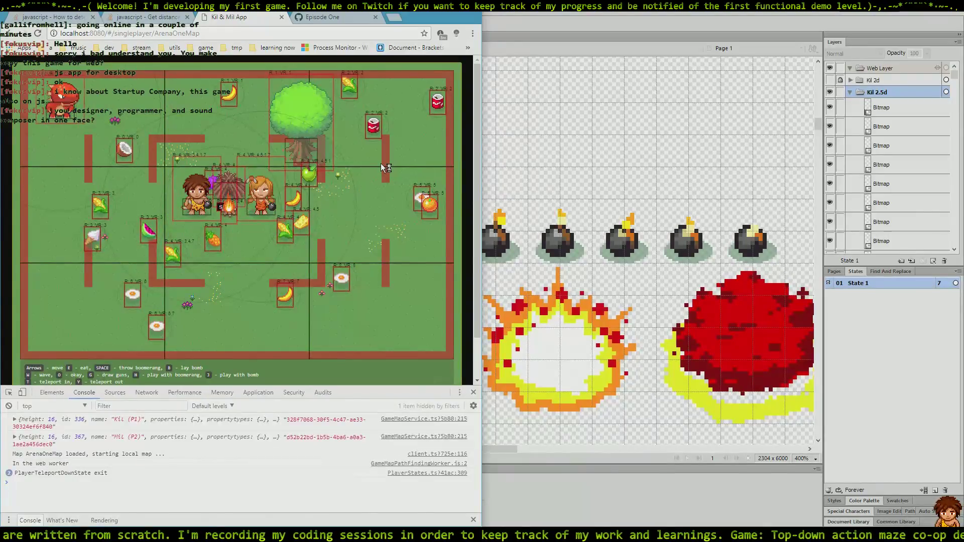
{"action": "type", "text": "d"}
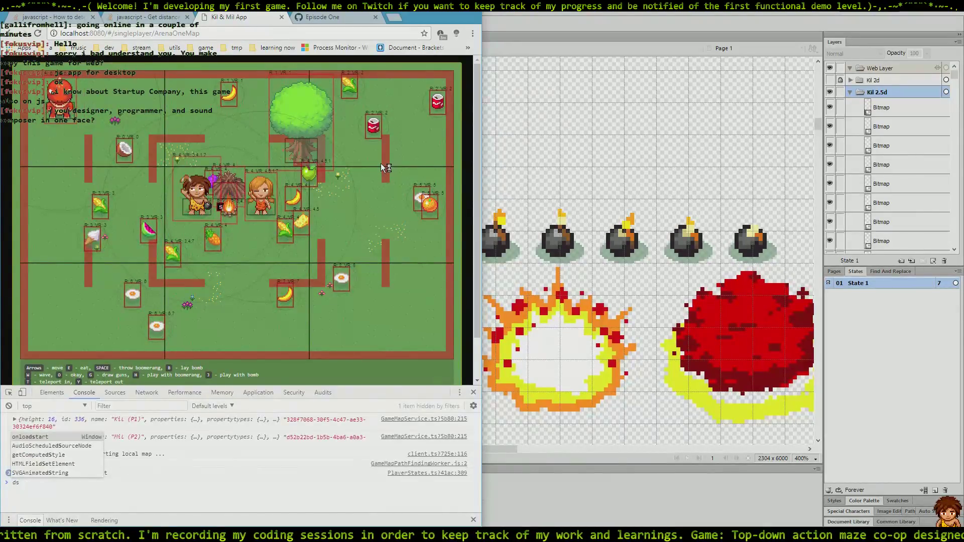
{"action": "key", "text": "BackSpace"}
{"action": "left_click", "coordinate": [301, 221]}
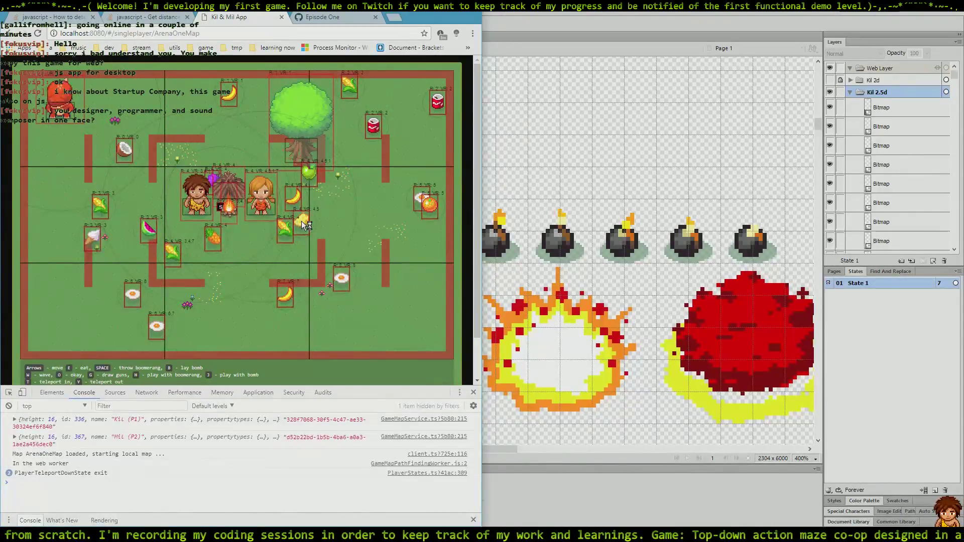
Step: Walk the caveman down to the gap in the lower inner wall, lay a bomb there and step away from it
{"action": "key", "text": "Down"}
{"action": "key", "text": "Left"}
{"action": "key", "text": "Right"}
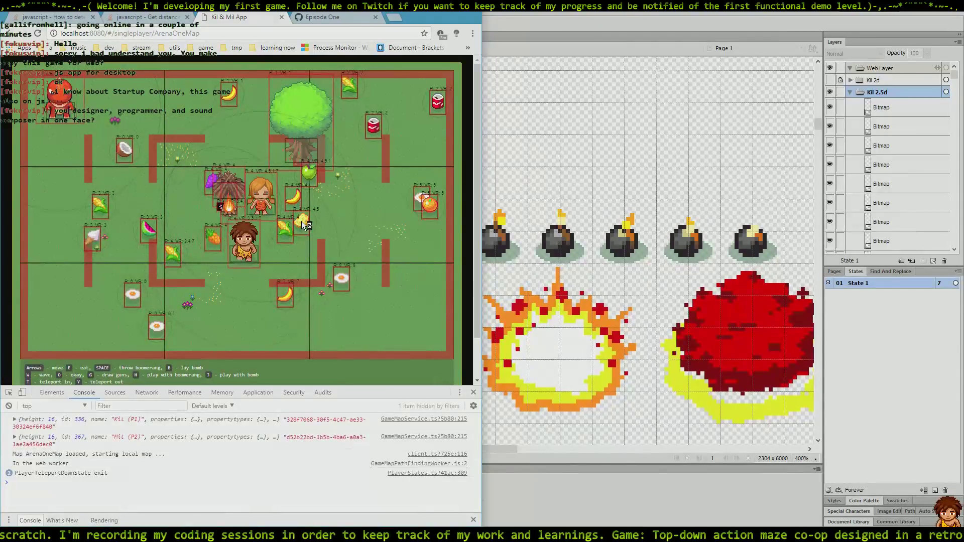
{"action": "key", "text": "Down"}
{"action": "key", "text": "Left"}
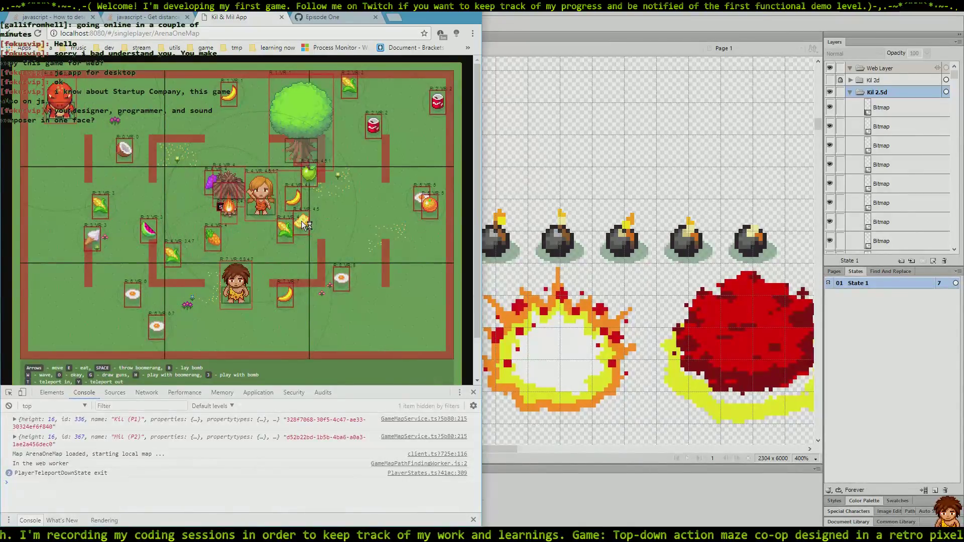
{"action": "key", "text": "b"}
{"action": "key", "text": "Up"}
{"action": "key", "text": "Right"}
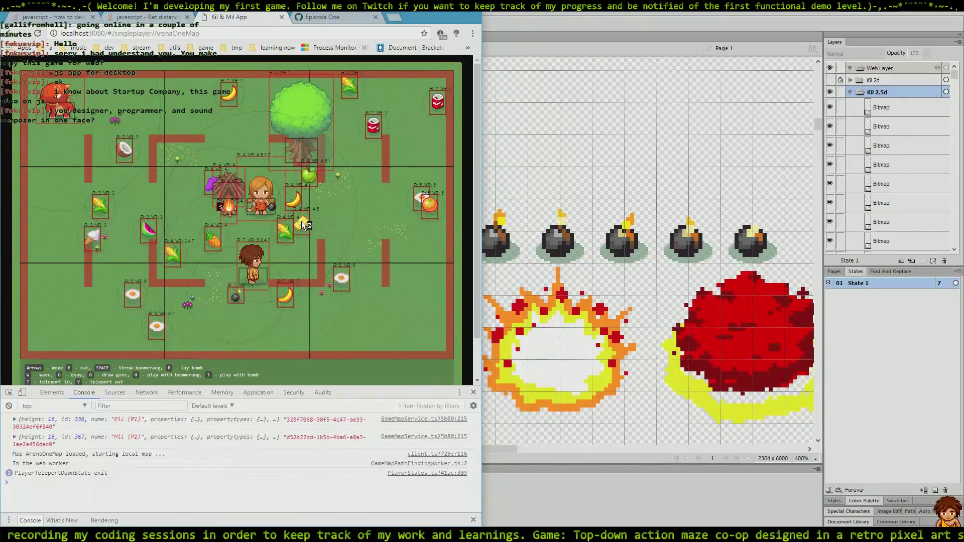
Step: Bring the caveman back into the lower wall gap, lay another bomb and step up to look at its shadow
{"action": "key", "text": "Left"}
{"action": "key", "text": "Down"}
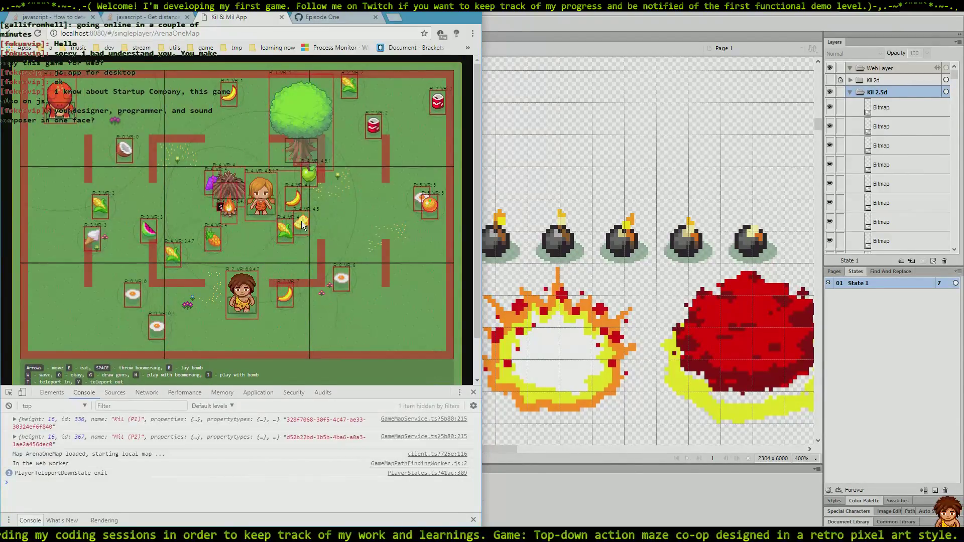
{"action": "key", "text": "b"}
{"action": "key", "text": "Up"}
{"action": "key", "text": "Right"}
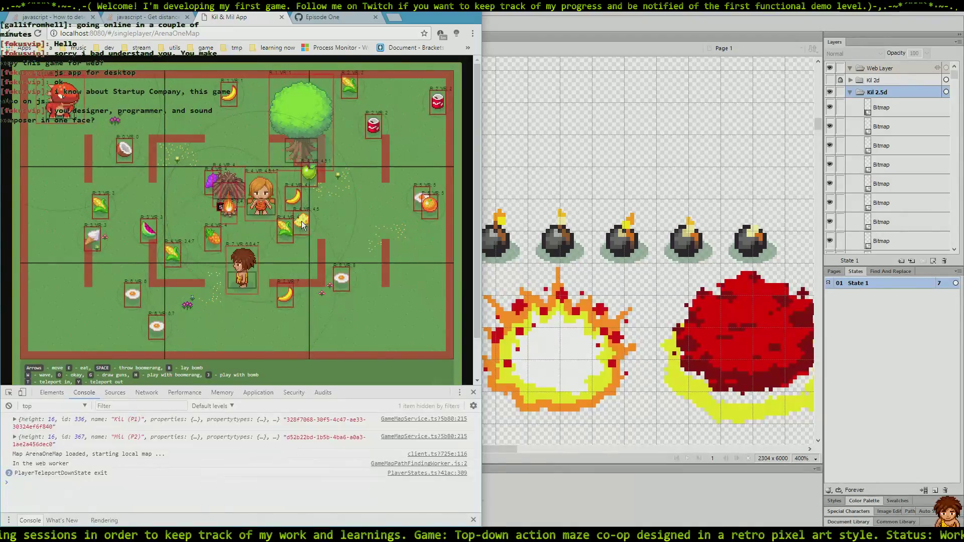
Step: Walk the caveman through the gap to the lower corridor, lay a bomb southwest of the gap and move around it
{"action": "key", "text": "Up"}
{"action": "key", "text": "Left"}
{"action": "key", "text": "Down"}
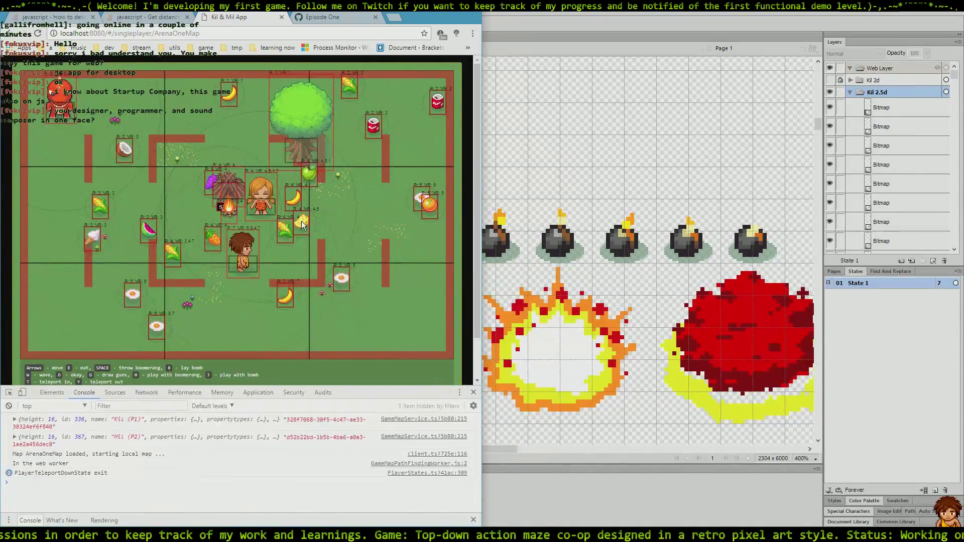
{"action": "key", "text": "Left"}
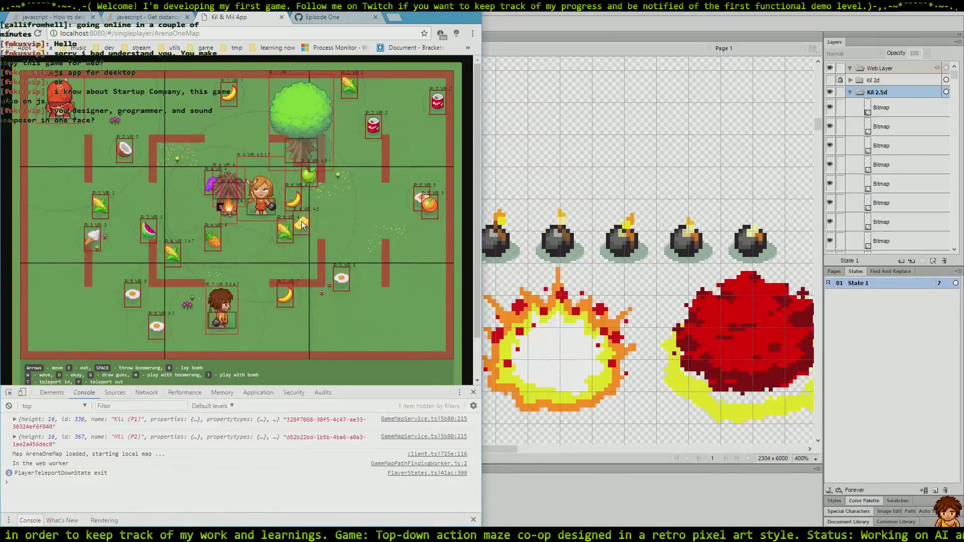
{"action": "key", "text": "b"}
{"action": "key", "text": "Up"}
{"action": "key", "text": "Right"}
{"action": "key", "text": "Down"}
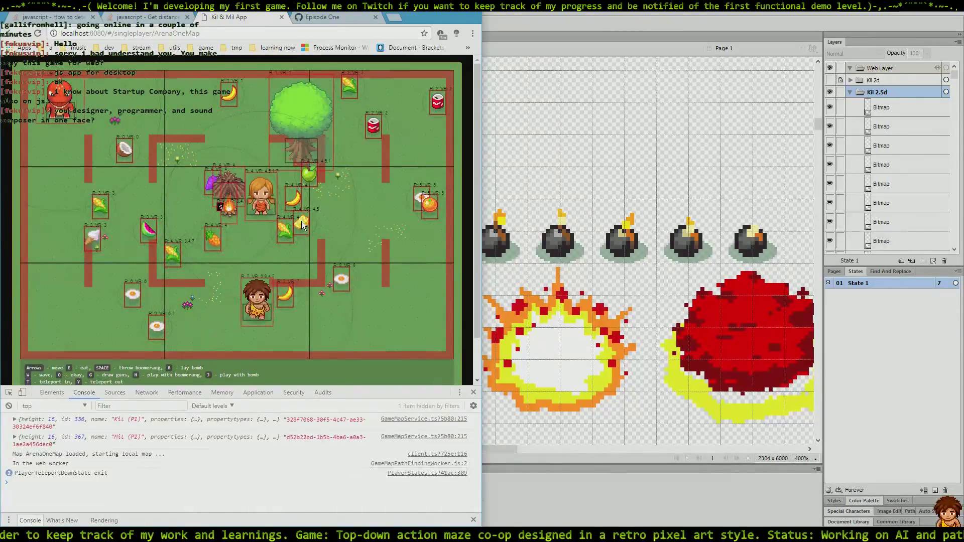
Step: Lay a bomb in the lower corridor below the banana and walk the caveman away from it
{"action": "key", "text": "Right"}
{"action": "key", "text": "b"}
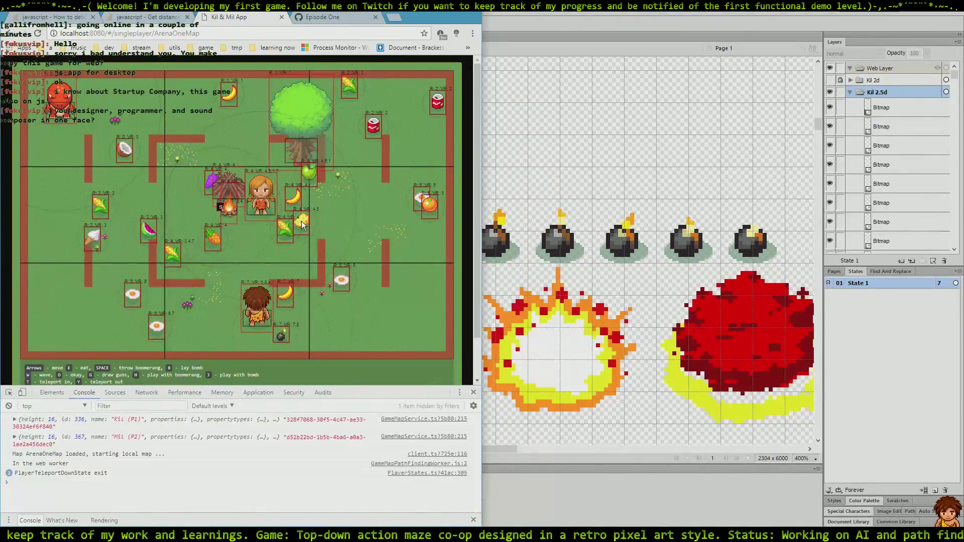
{"action": "key", "text": "Up"}
{"action": "key", "text": "Left"}
{"action": "key", "text": "Down"}
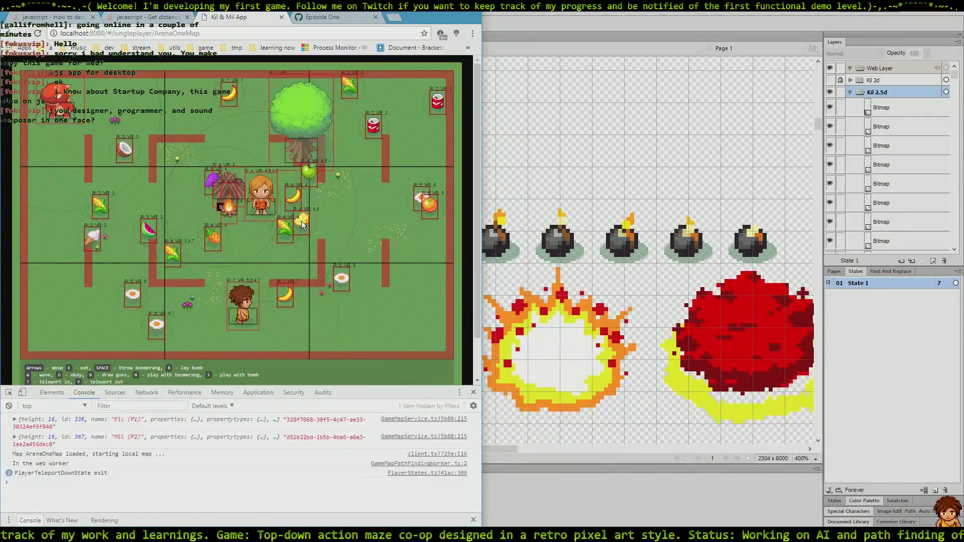
Step: Lay one more bomb in the middle of the lower corridor and move the caveman up out of its blast
{"action": "key", "text": "Right"}
{"action": "key", "text": "Left"}
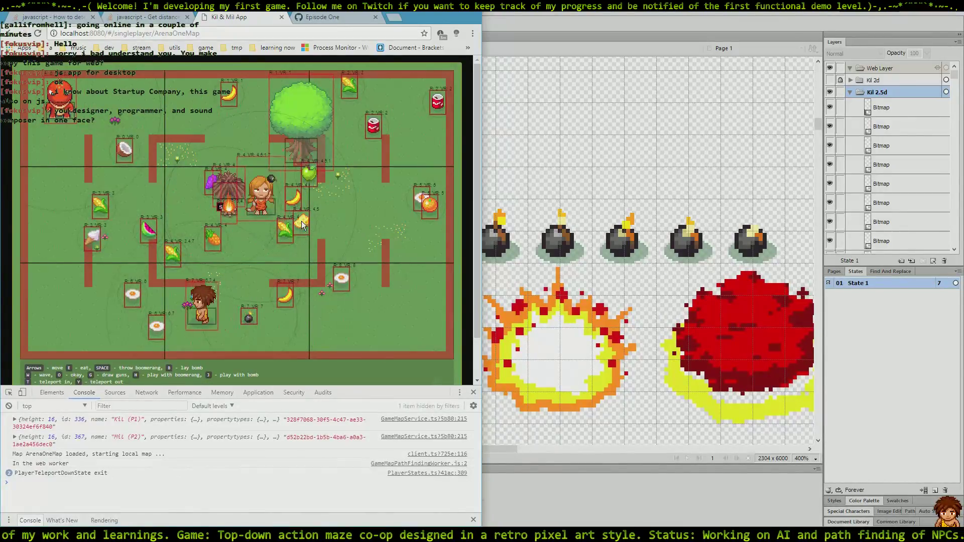
{"action": "key", "text": "Right"}
{"action": "key", "text": "b"}
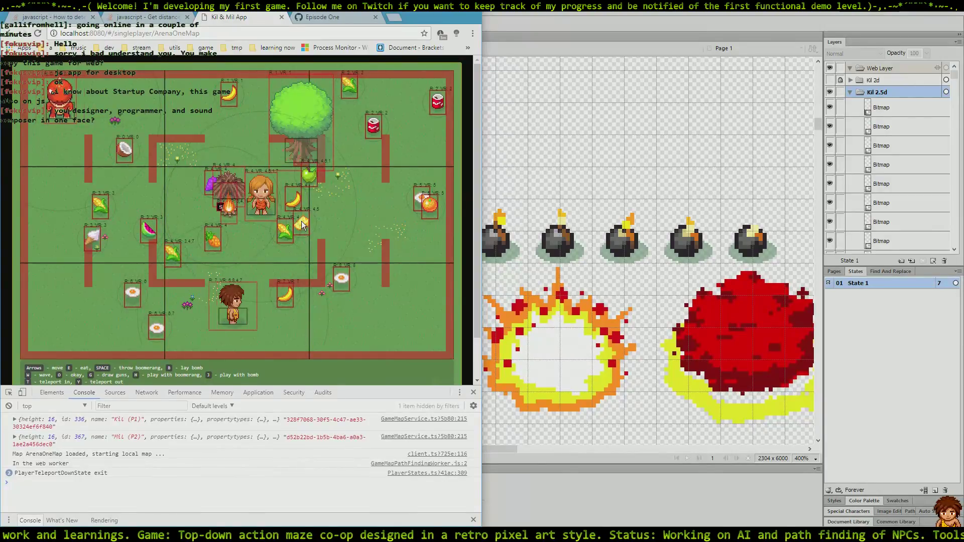
{"action": "key", "text": "Up"}
{"action": "key", "text": "Right"}
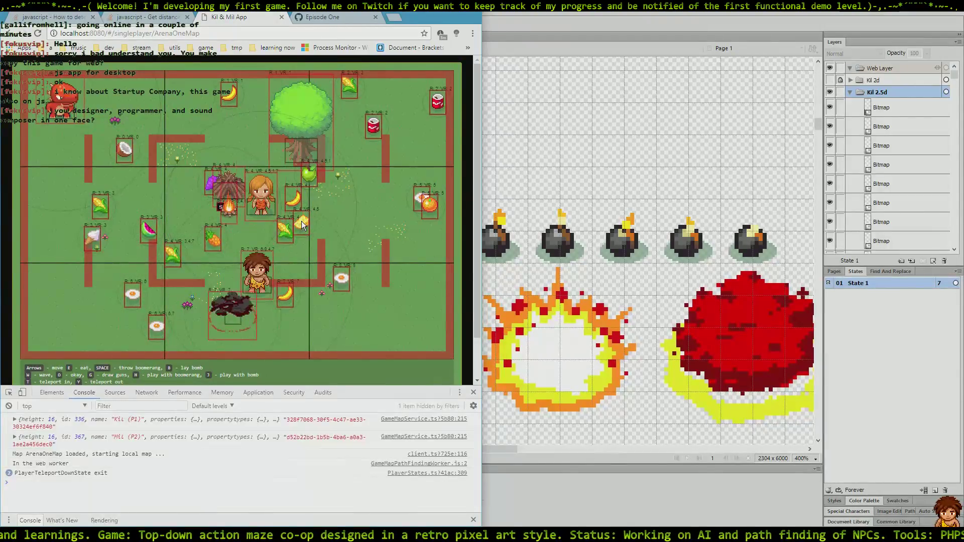
{"action": "key", "text": "Left"}
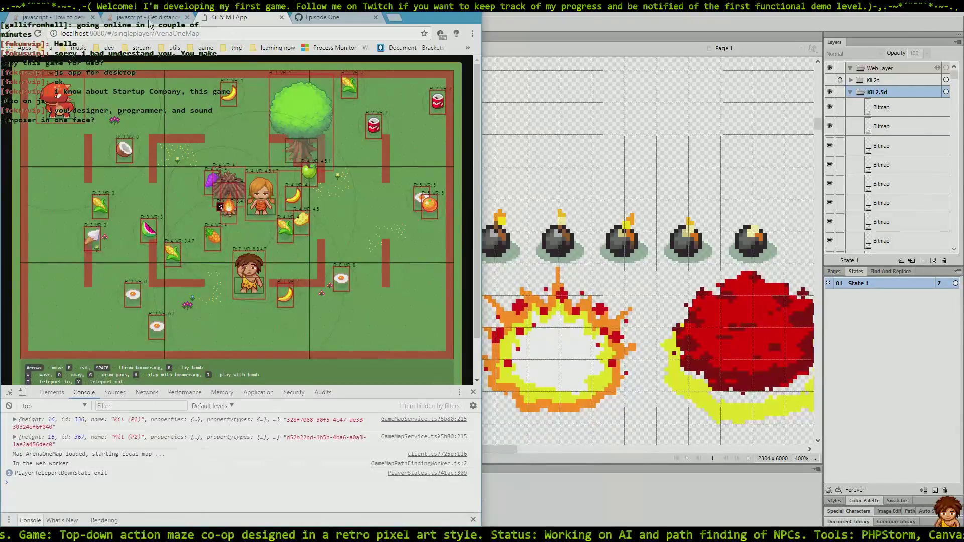
Step: Open issue #78 "Add shadow to the Bomb sprite" from the Episode One board in its own tab and close the issue
{"action": "left_click", "coordinate": [330, 18]}
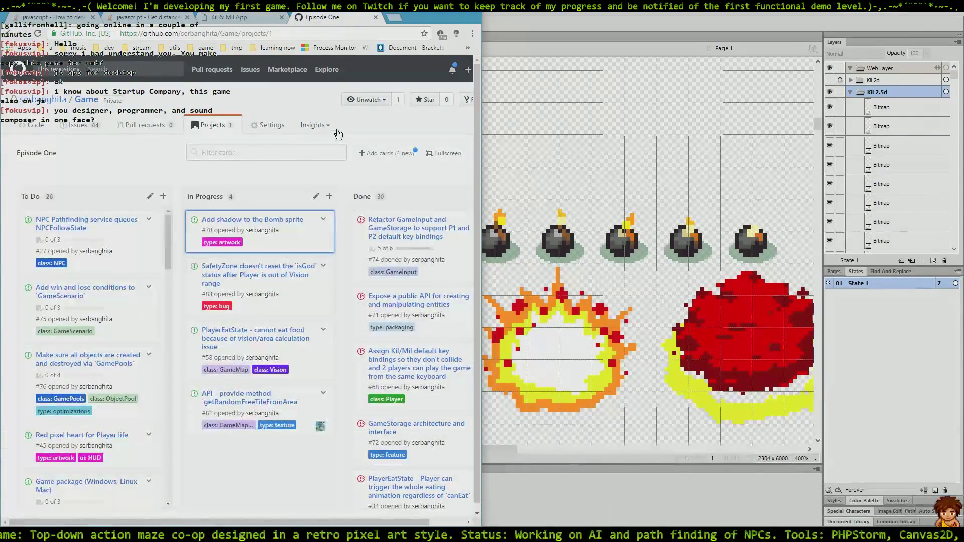
{"action": "right_click", "coordinate": [308, 226]}
{"action": "left_click", "coordinate": [307, 225]}
{"action": "left_click", "coordinate": [346, 17]}
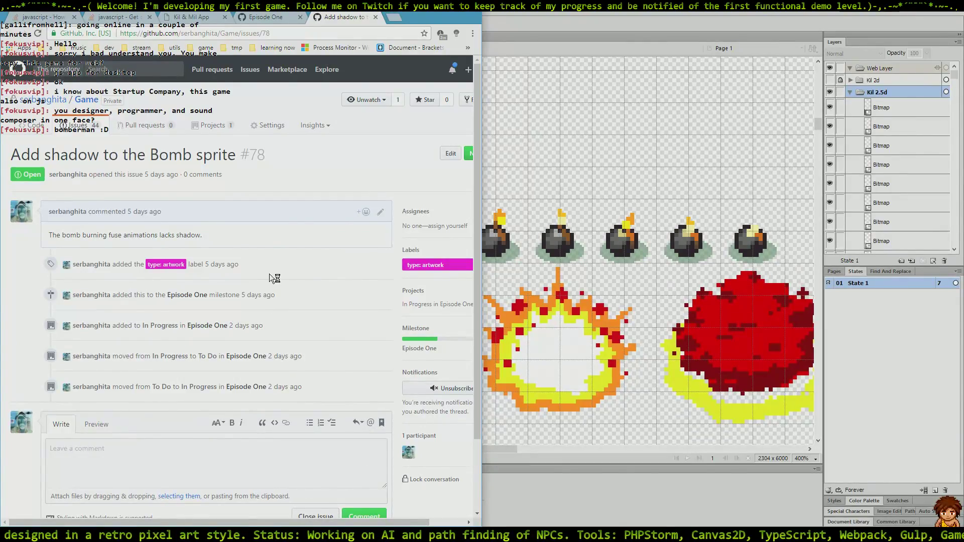
{"action": "scroll", "coordinate": [242, 257], "scroll_direction": "down", "scroll_amount": 1}
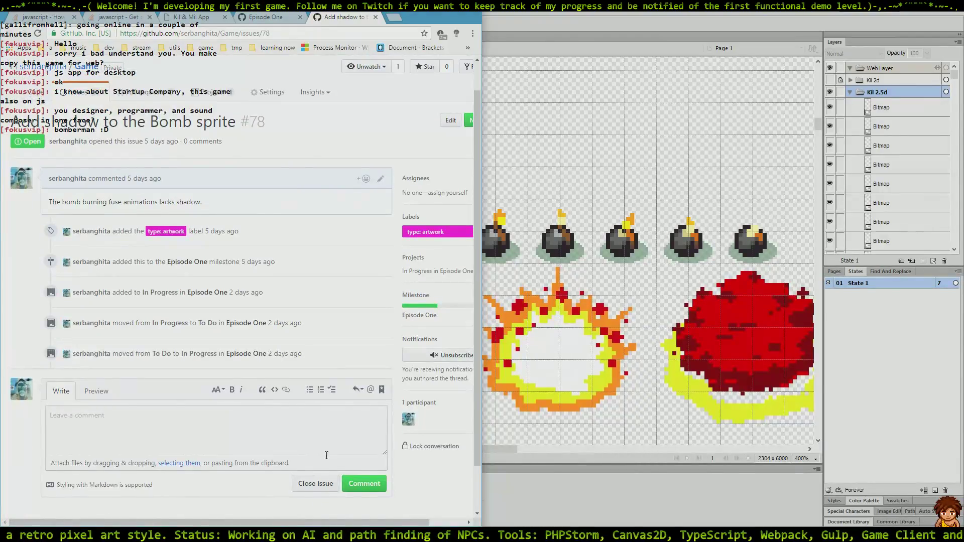
{"action": "left_click", "coordinate": [314, 484]}
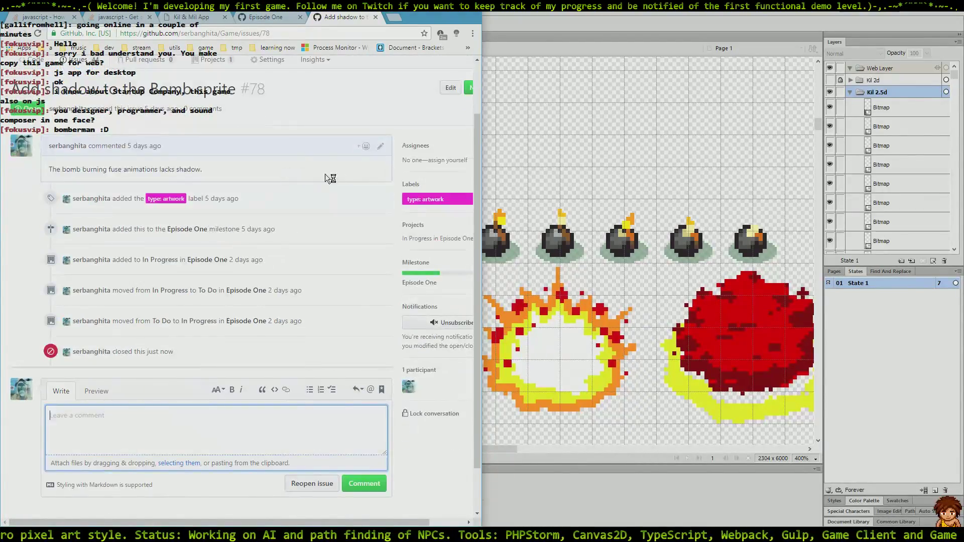
{"action": "left_click", "coordinate": [375, 17]}
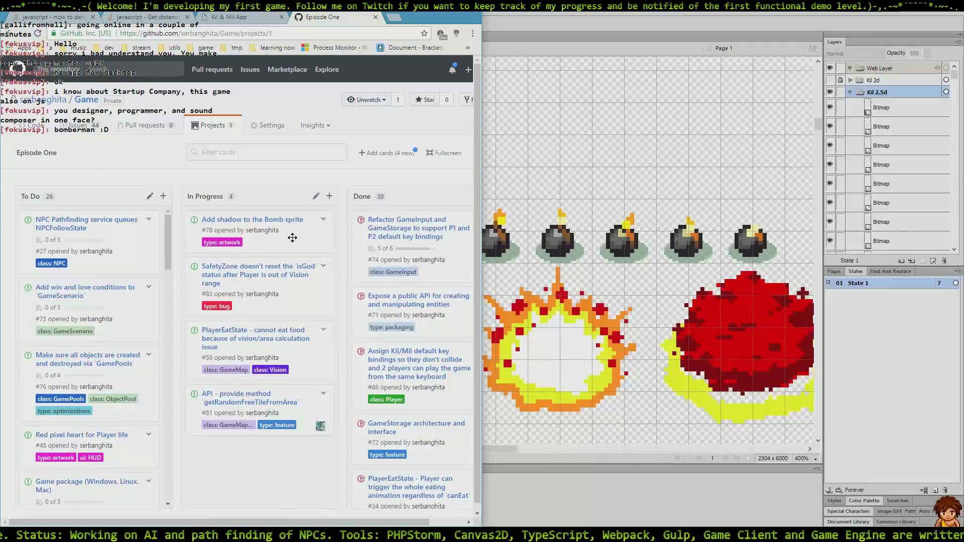
Step: Move the card "Add shadow to the Bomb sprite" from In Progress to Done on the Episode One board
{"action": "left_click_drag", "start_coordinate": [288, 236], "coordinate": [365, 226]}
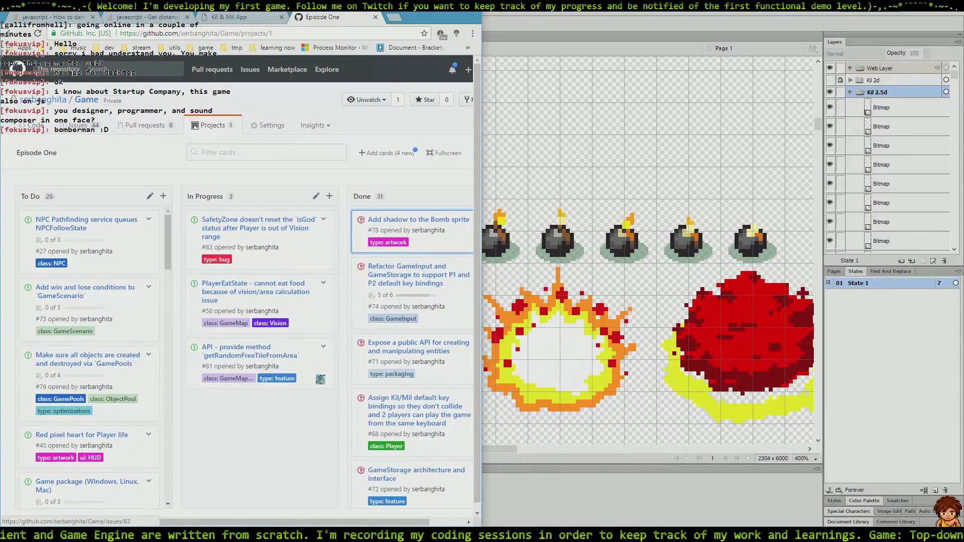
{"action": "left_click", "coordinate": [231, 20]}
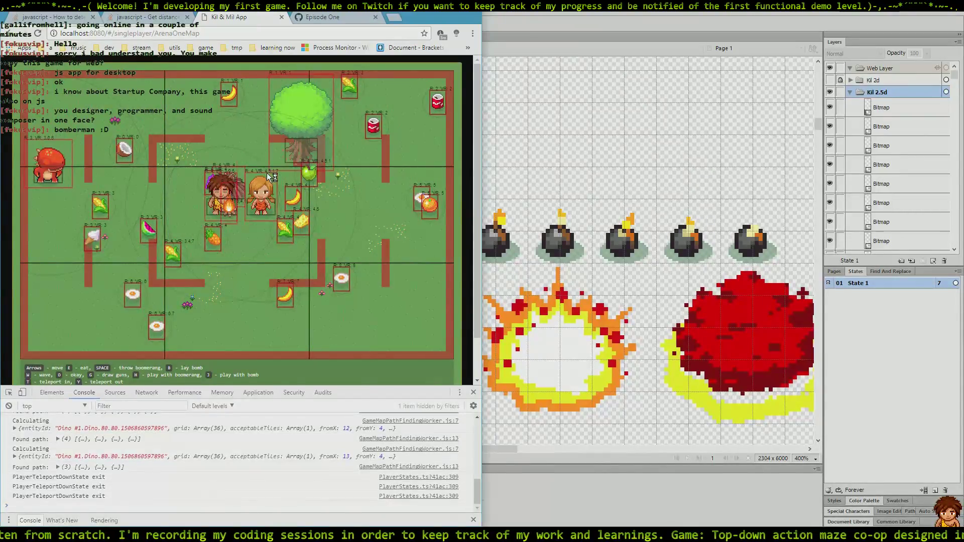
{"action": "left_click", "coordinate": [322, 17]}
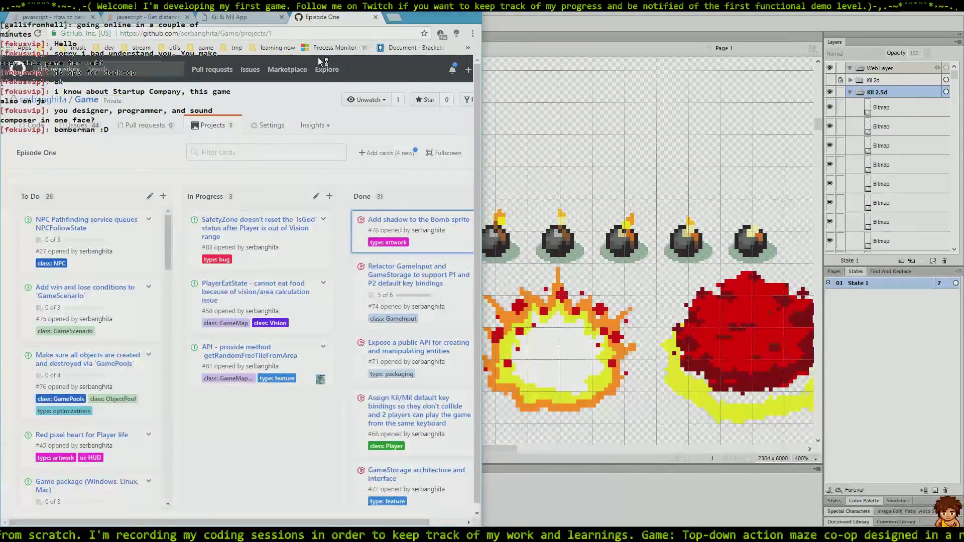
Step: Open issue #83 about SafetyZone not resetting the `isGod` status in its own tab and switch to PHPStorm
{"action": "right_click", "coordinate": [260, 221]}
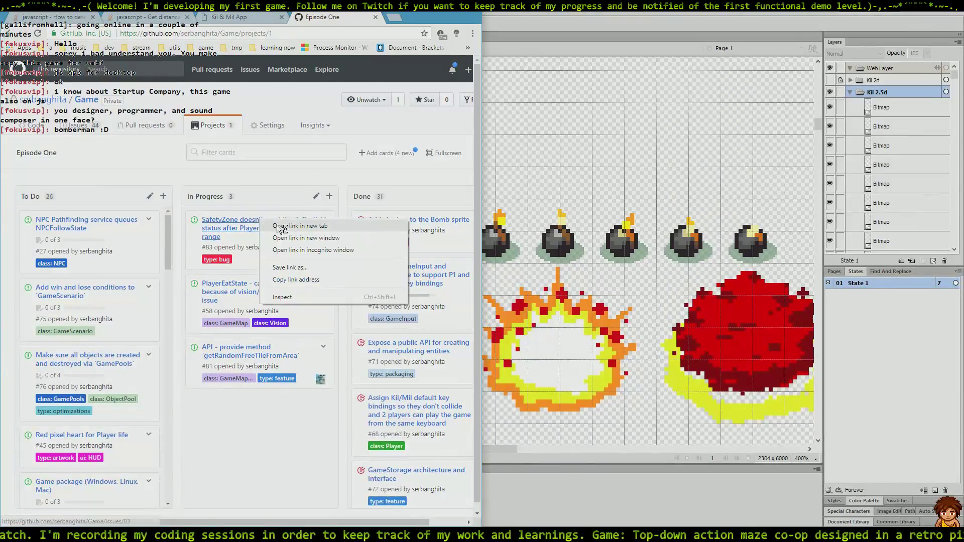
{"action": "left_click", "coordinate": [281, 226]}
{"action": "left_click", "coordinate": [345, 18]}
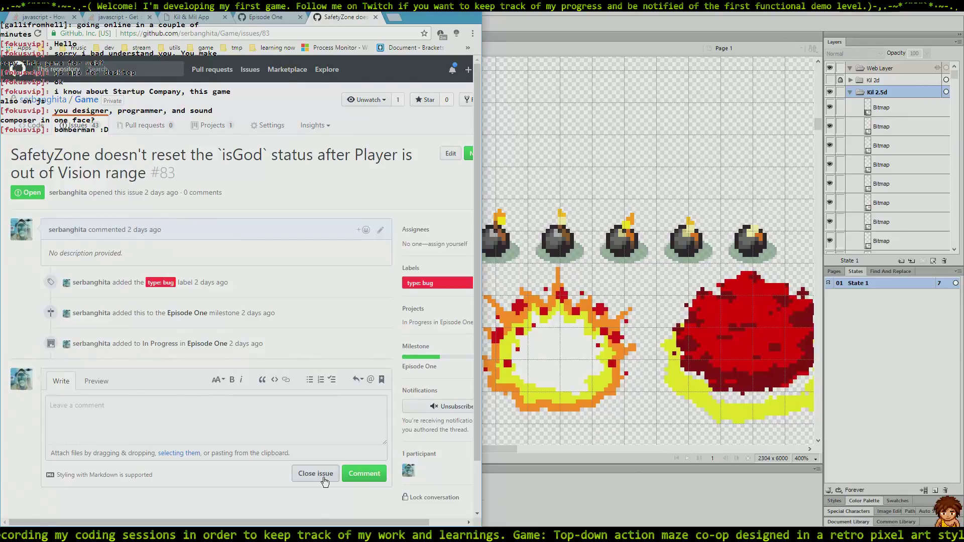
{"action": "key", "text": "alt+Tab"}
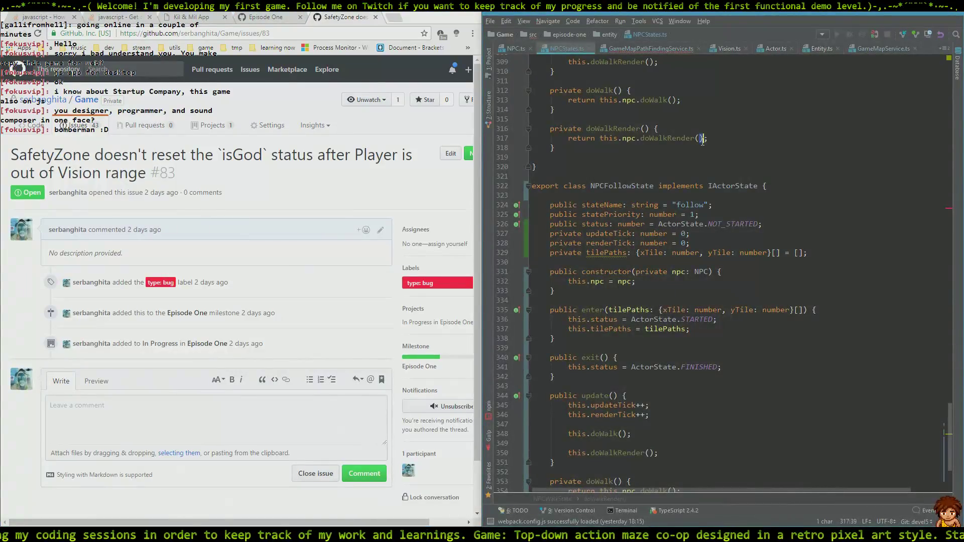
{"action": "key", "text": "shift"}
{"action": "key", "text": "shift"}
{"action": "type", "text": "Safezo"}
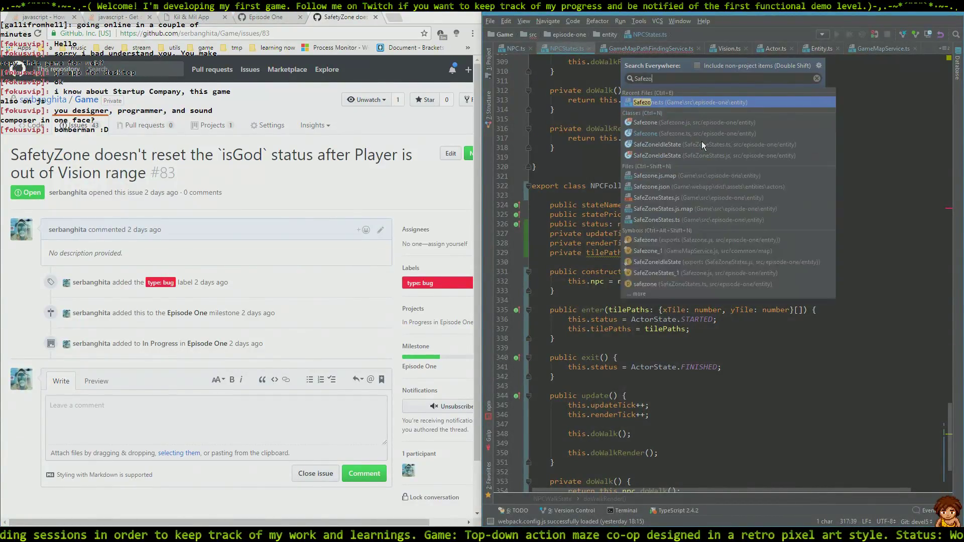
{"action": "key", "text": "Escape"}
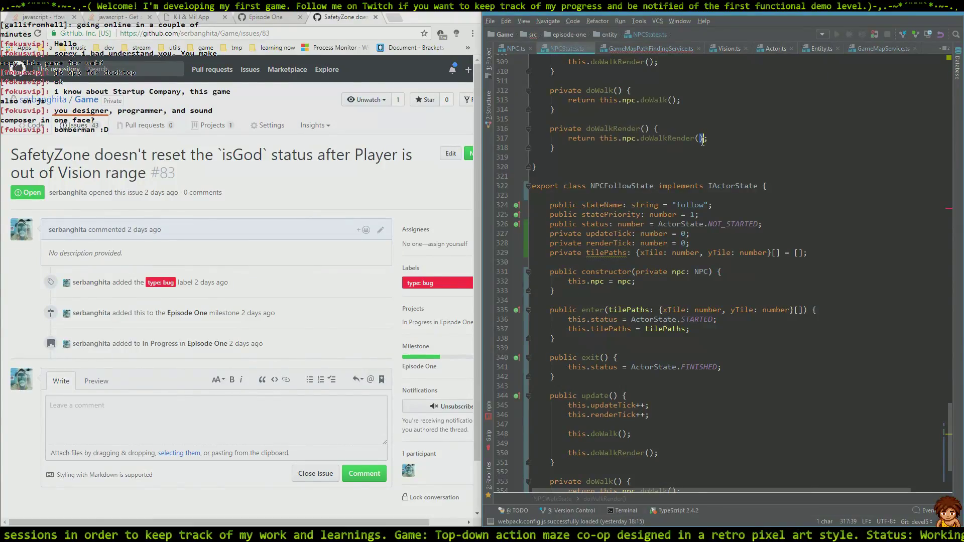
Step: Find and open Safezone.ts, review how doVisionScan sets and resets isGod for players, and close the file
{"action": "left_click", "coordinate": [702, 139]}
{"action": "key", "text": "shift"}
{"action": "key", "text": "shift"}
{"action": "type", "text": "Safez"}
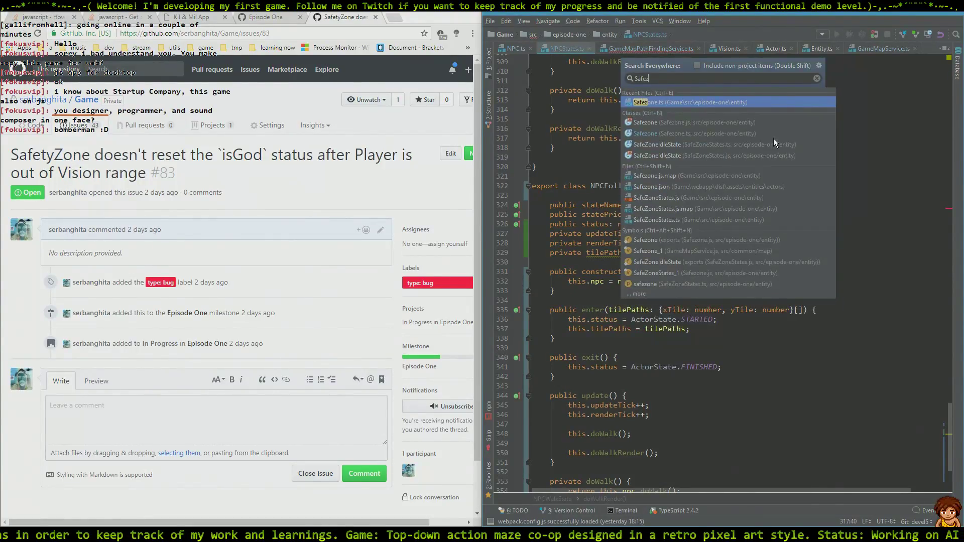
{"action": "key", "text": "Return"}
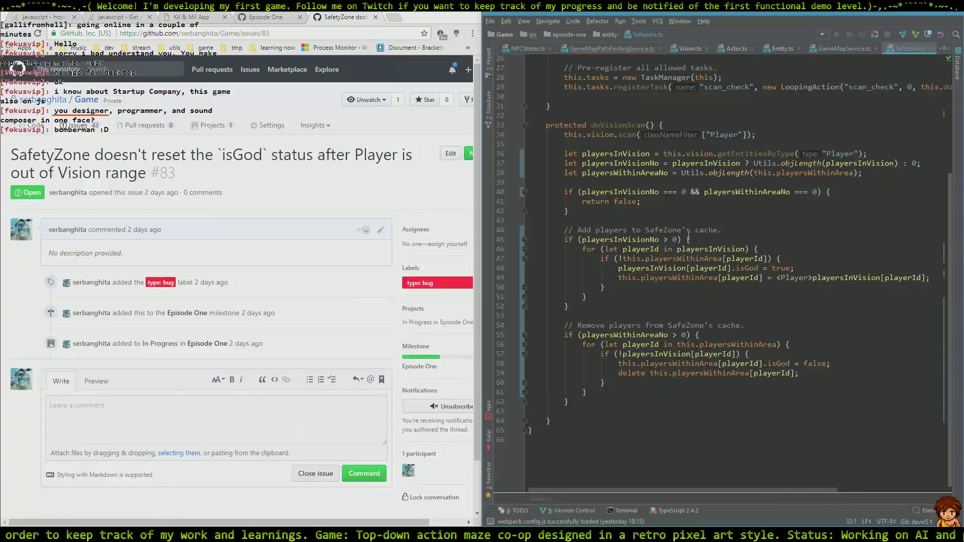
{"action": "scroll", "coordinate": [688, 236], "scroll_direction": "up", "scroll_amount": 1}
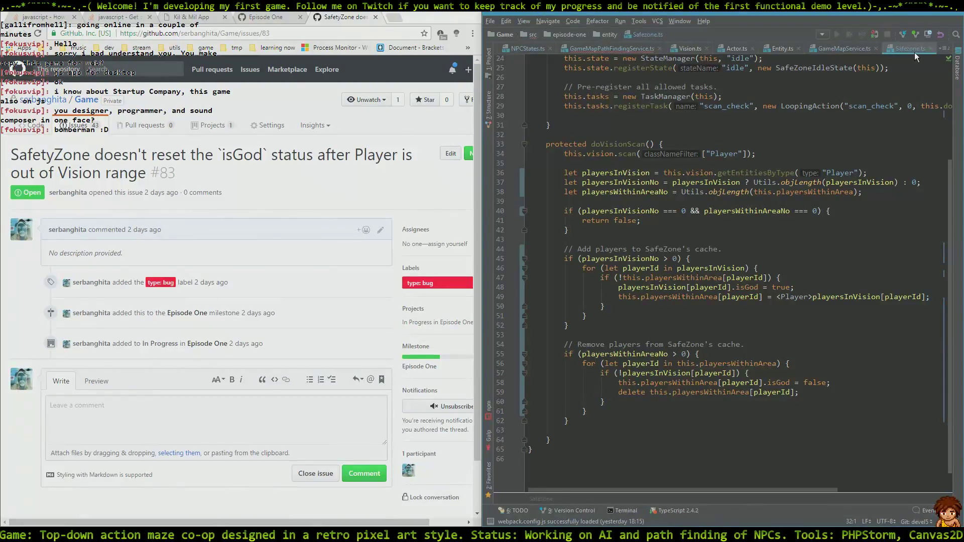
{"action": "left_click", "coordinate": [931, 48]}
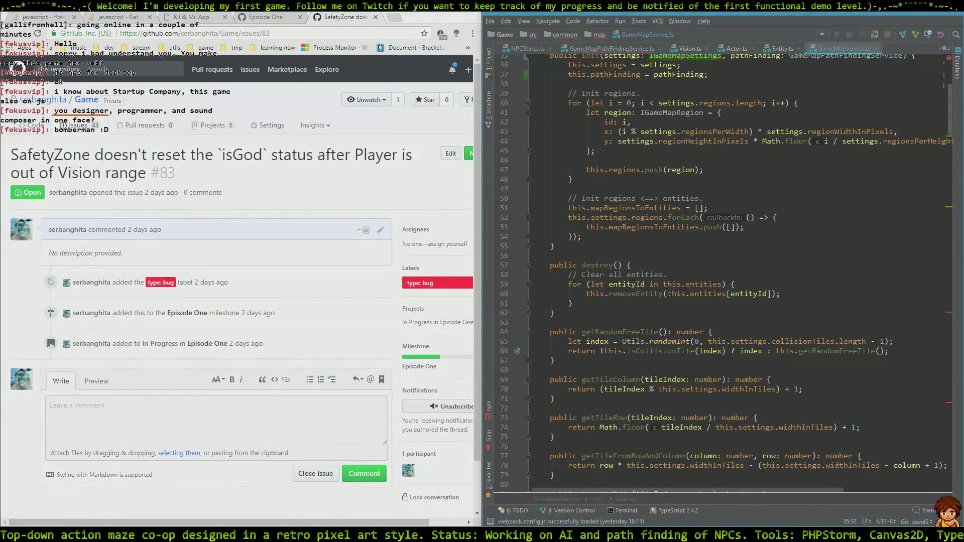
Step: Close issue #83 along with its tab and move its card from In Progress to Done on the Episode One board
{"action": "left_click", "coordinate": [211, 18]}
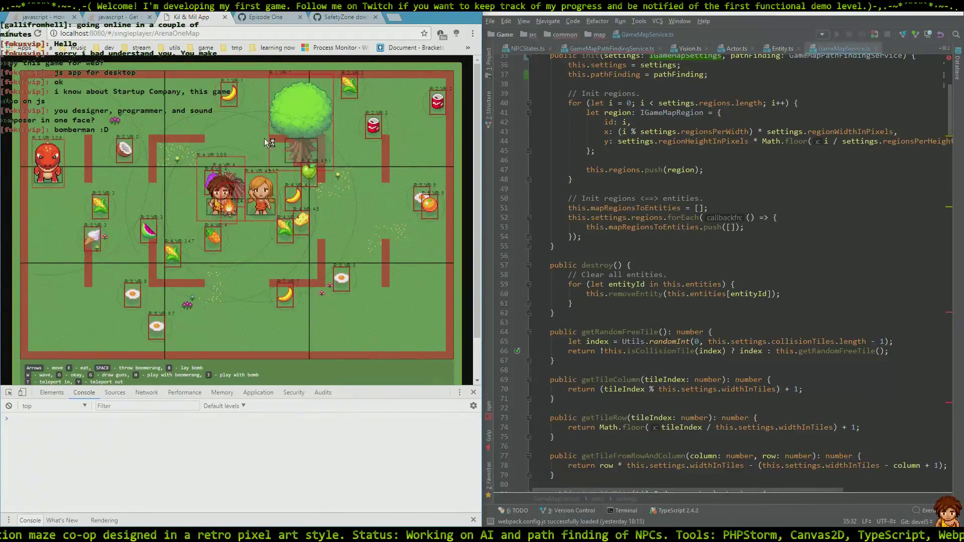
{"action": "key", "text": "ctrl+Tab"}
{"action": "key", "text": "ctrl+Tab"}
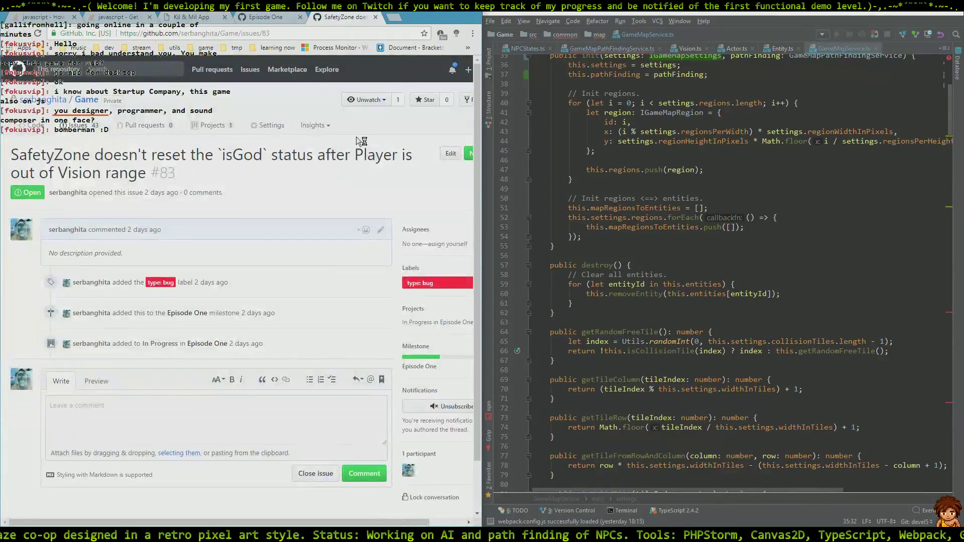
{"action": "left_click", "coordinate": [311, 474]}
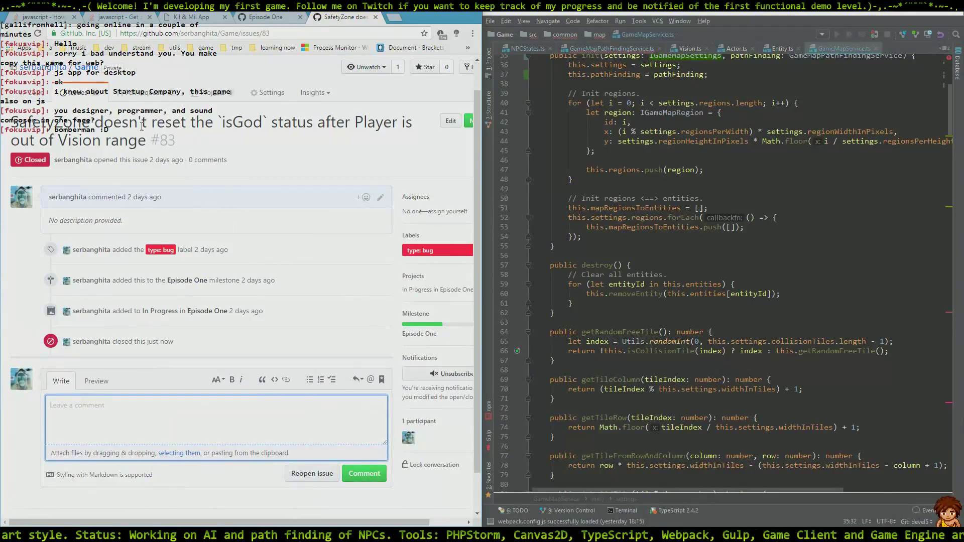
{"action": "left_click", "coordinate": [375, 17]}
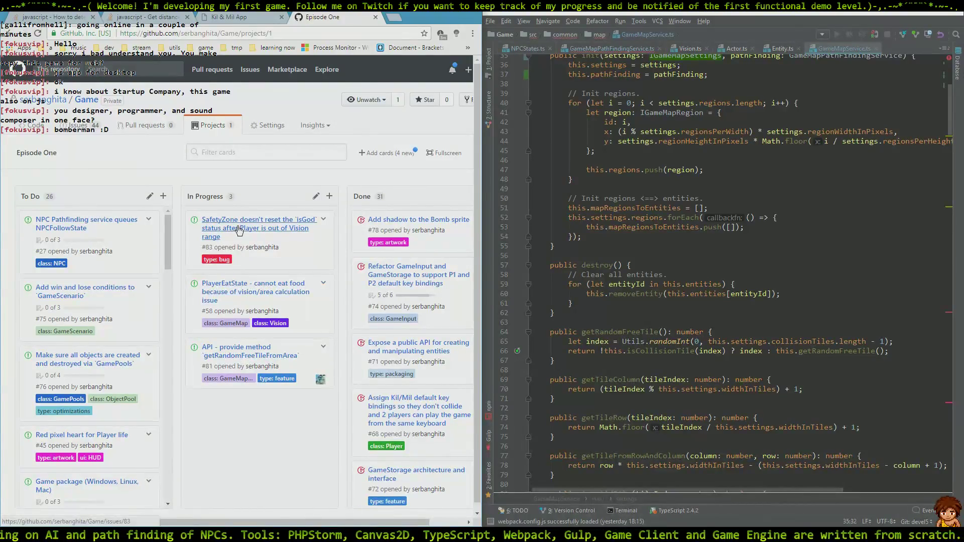
{"action": "left_click_drag", "start_coordinate": [239, 231], "coordinate": [437, 209]}
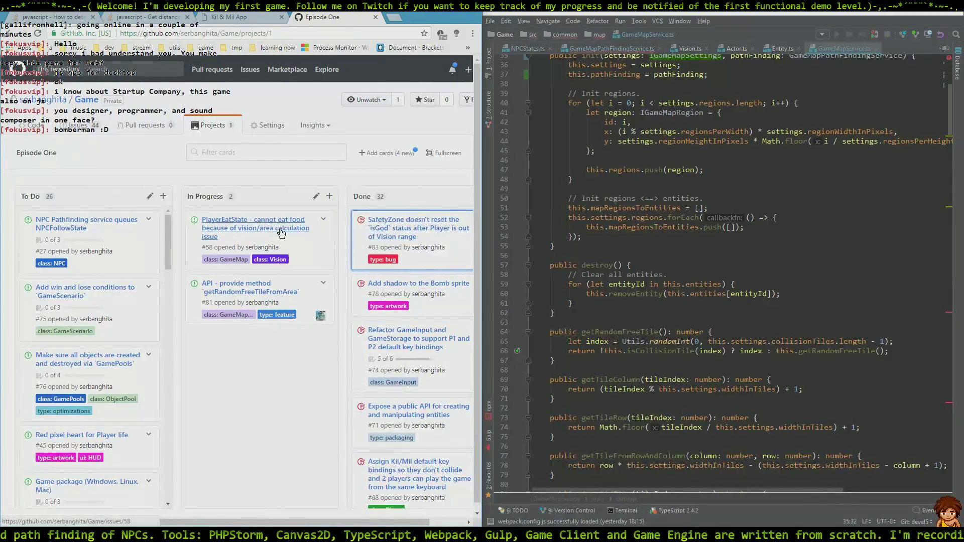
Step: Put card #81 at the head of In Progress, then open its issue and select the method name getRandomFreeTileFromArea in the description
{"action": "left_click_drag", "start_coordinate": [309, 299], "coordinate": [307, 213]}
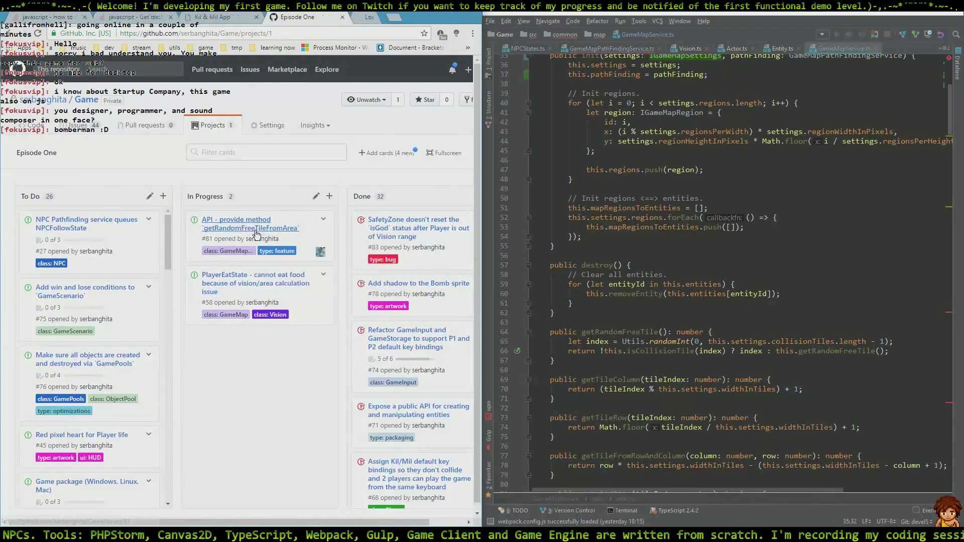
{"action": "left_click", "coordinate": [244, 229]}
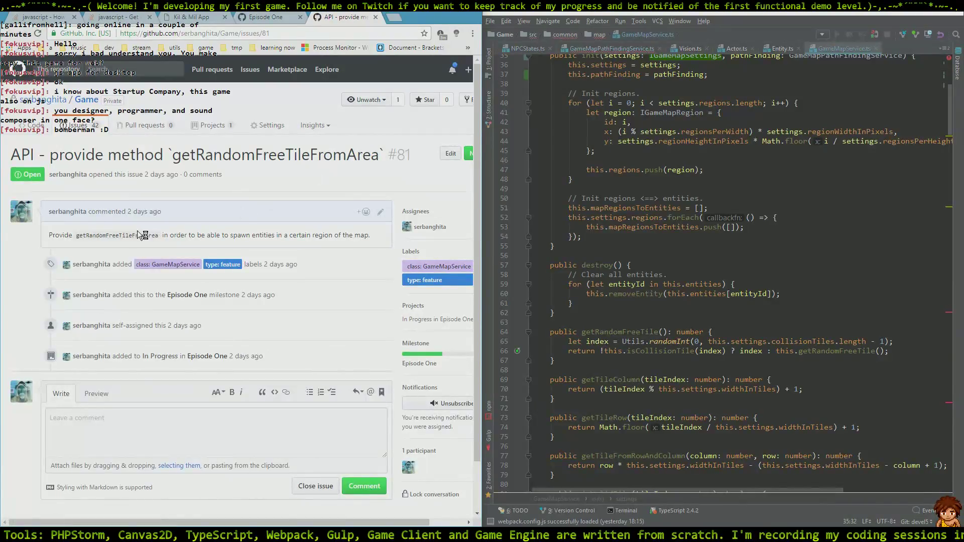
{"action": "double_click", "coordinate": [159, 235]}
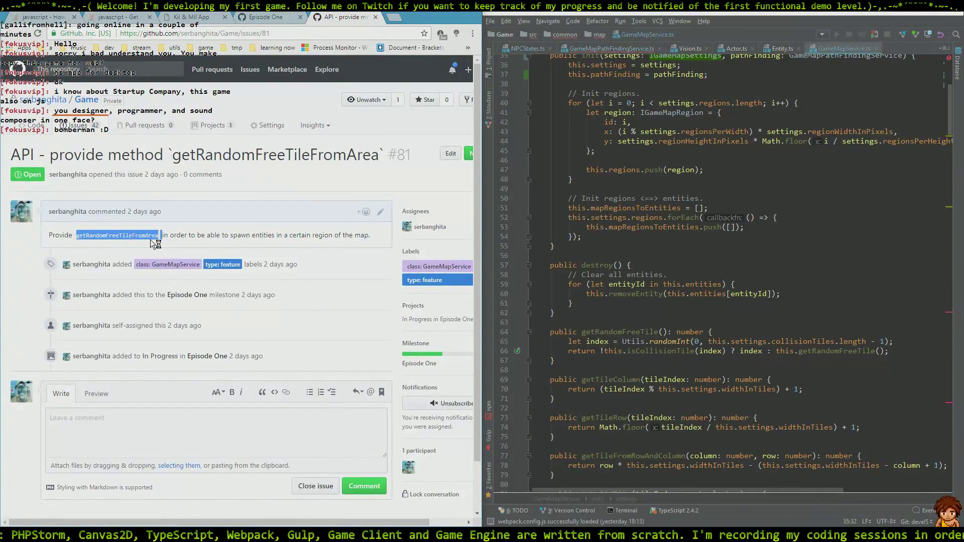